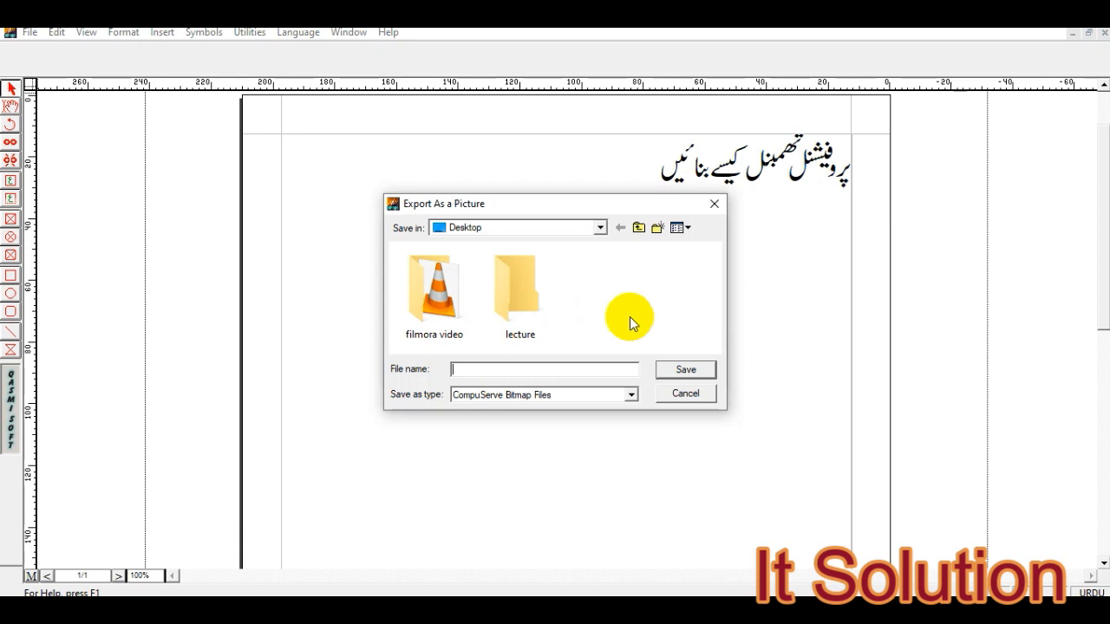
- Name the picture export "it solution" and set its file type to Encapsulated PostScript Files
left_click(564, 373)
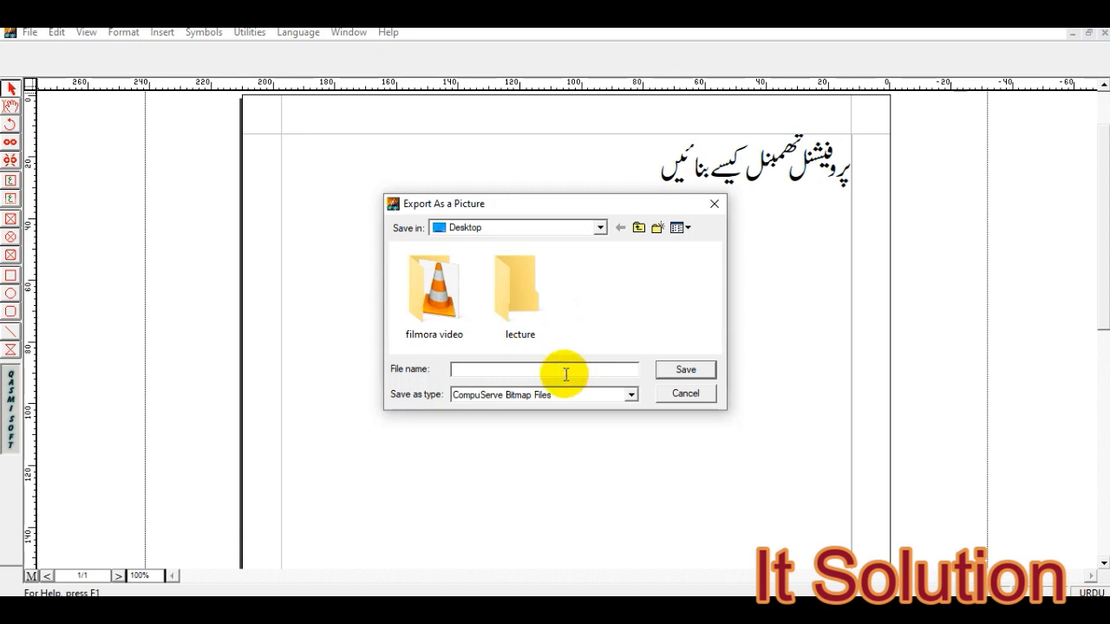
type("it solution")
left_click(526, 392)
left_click(527, 393)
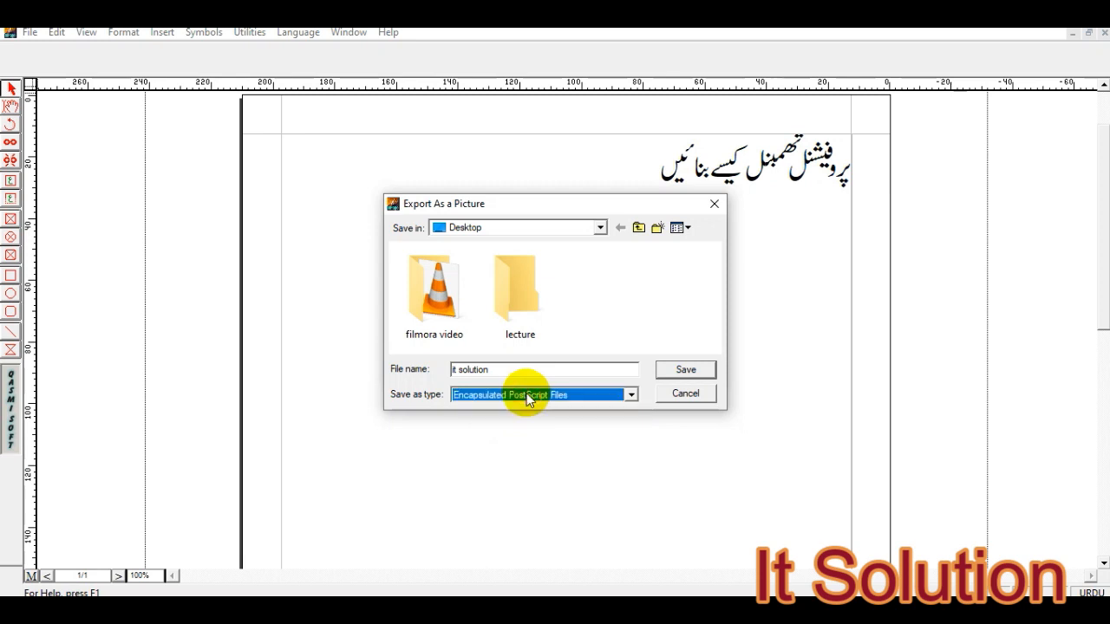
left_click(527, 393)
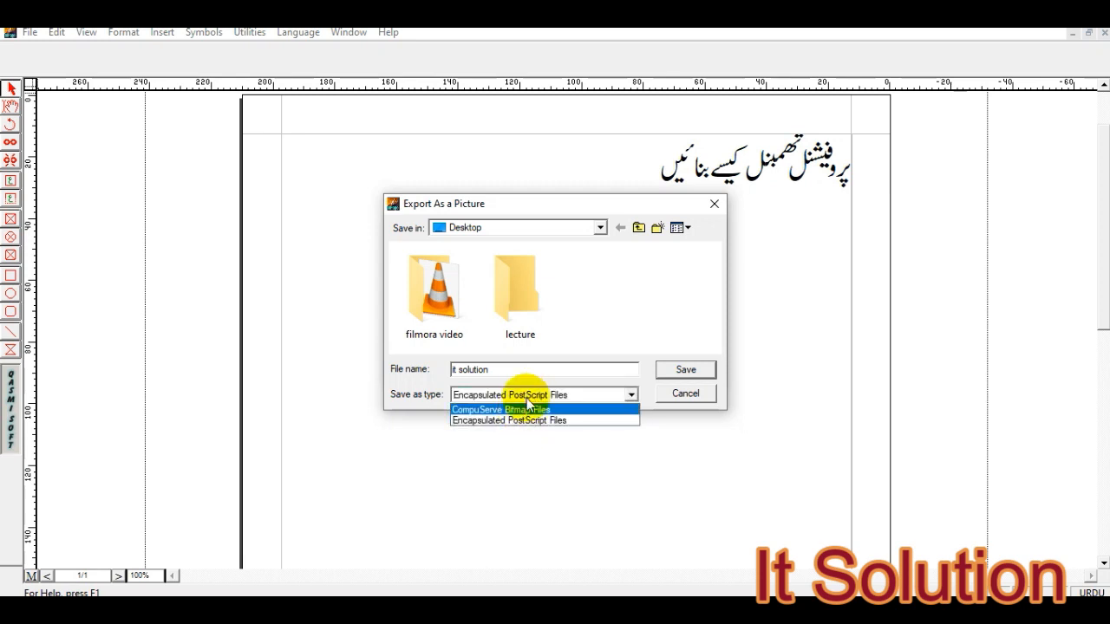
left_click(521, 422)
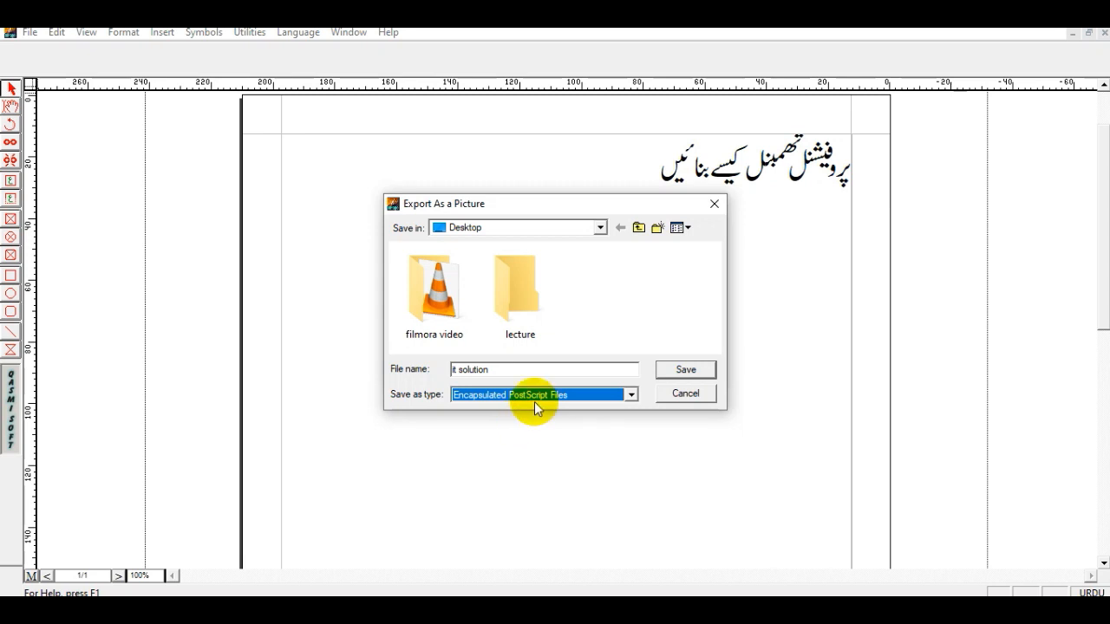
- Save the picture export in the lecture folder on the Desktop
left_click(527, 298)
double_click(528, 298)
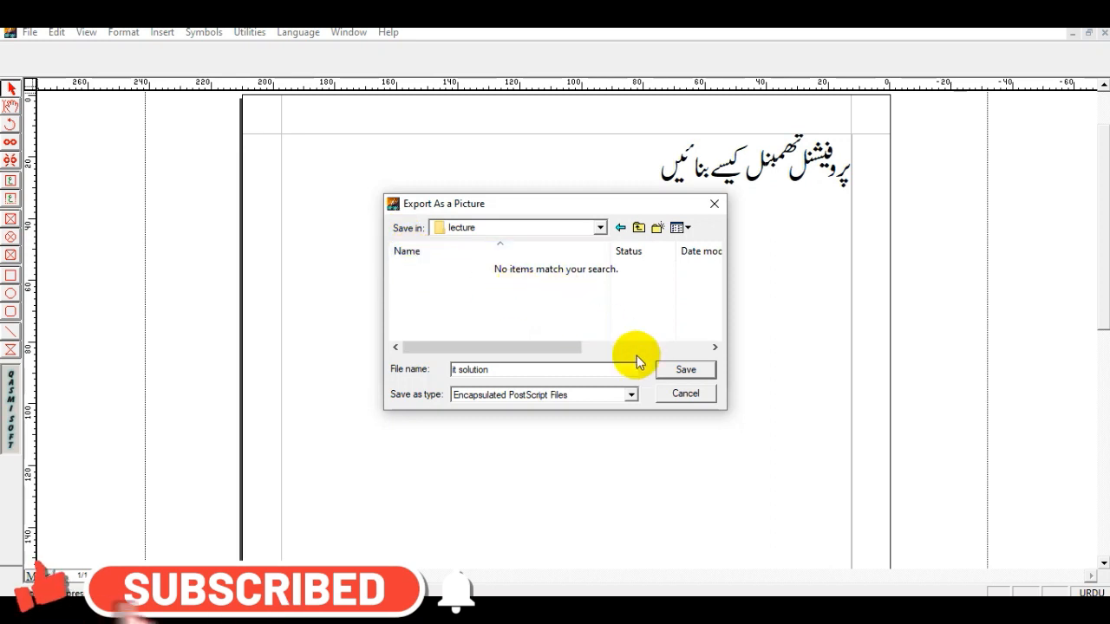
left_click(684, 370)
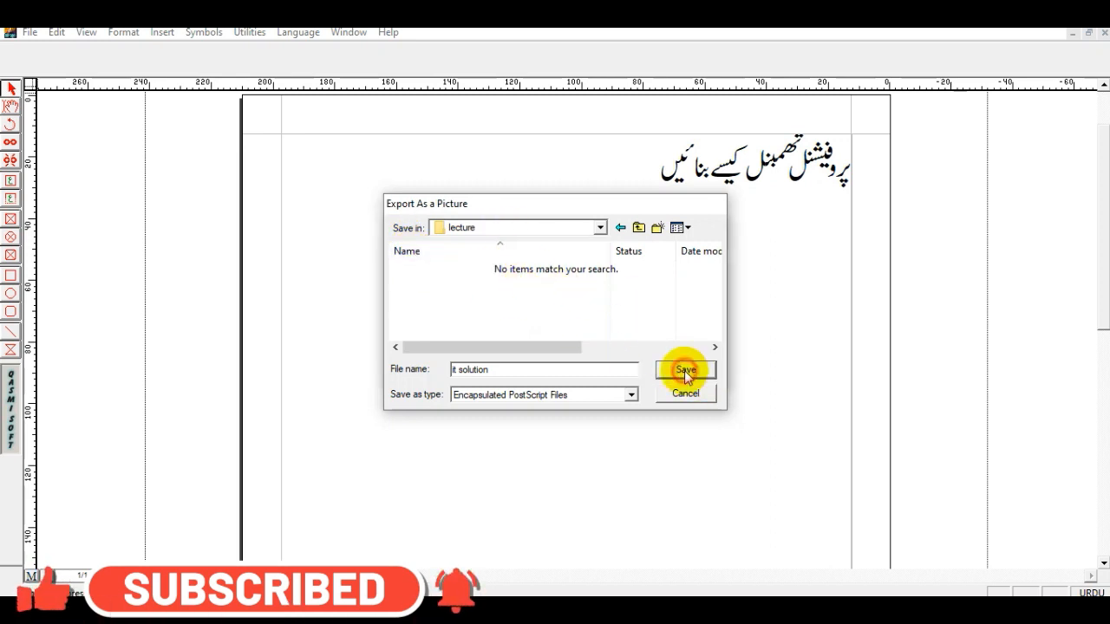
left_click(685, 258)
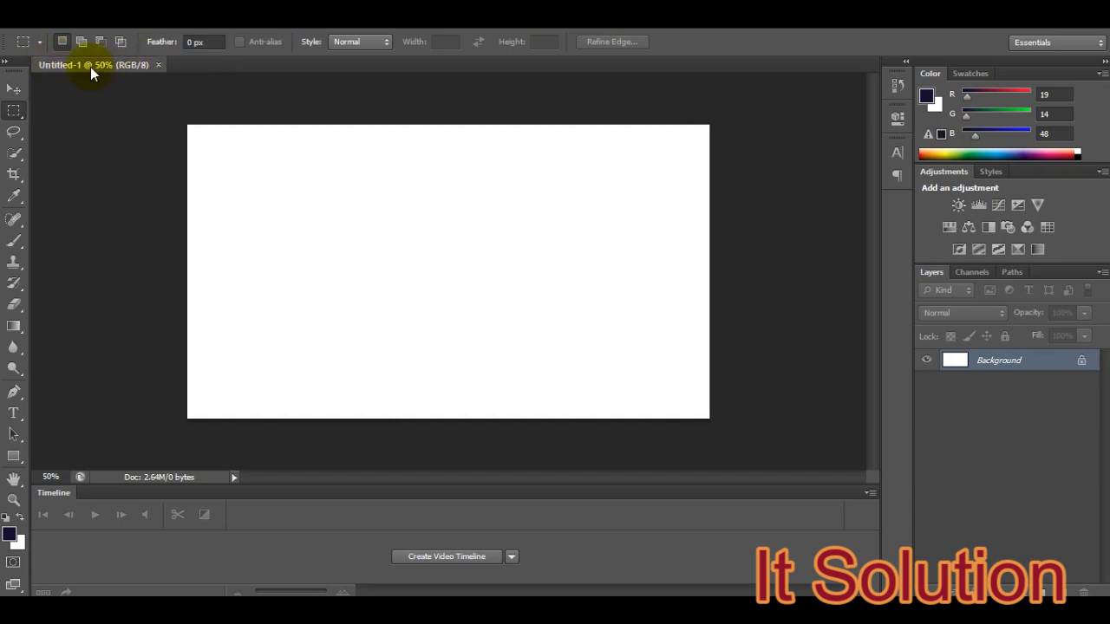
- Open it solution.eps from the lecture folder as a new document
right_click(184, 69)
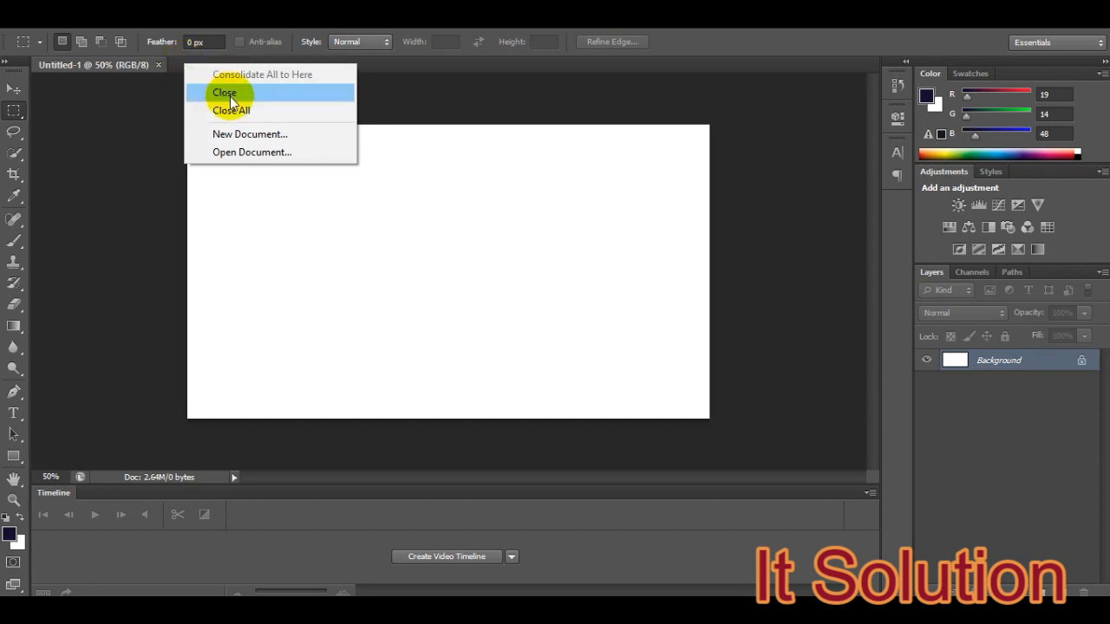
left_click(266, 159)
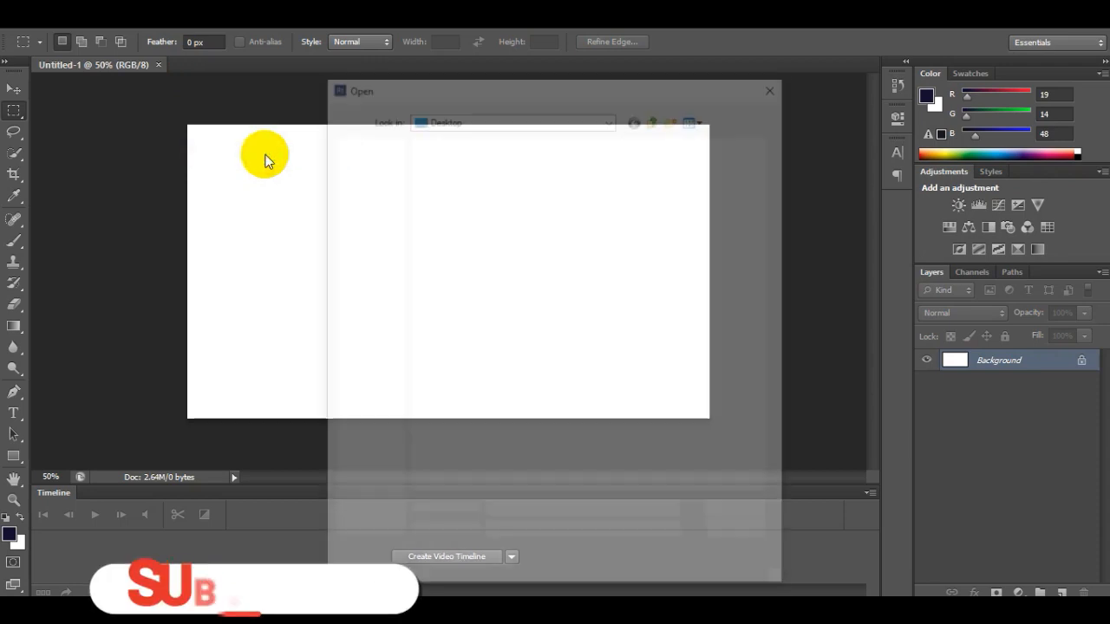
double_click(550, 209)
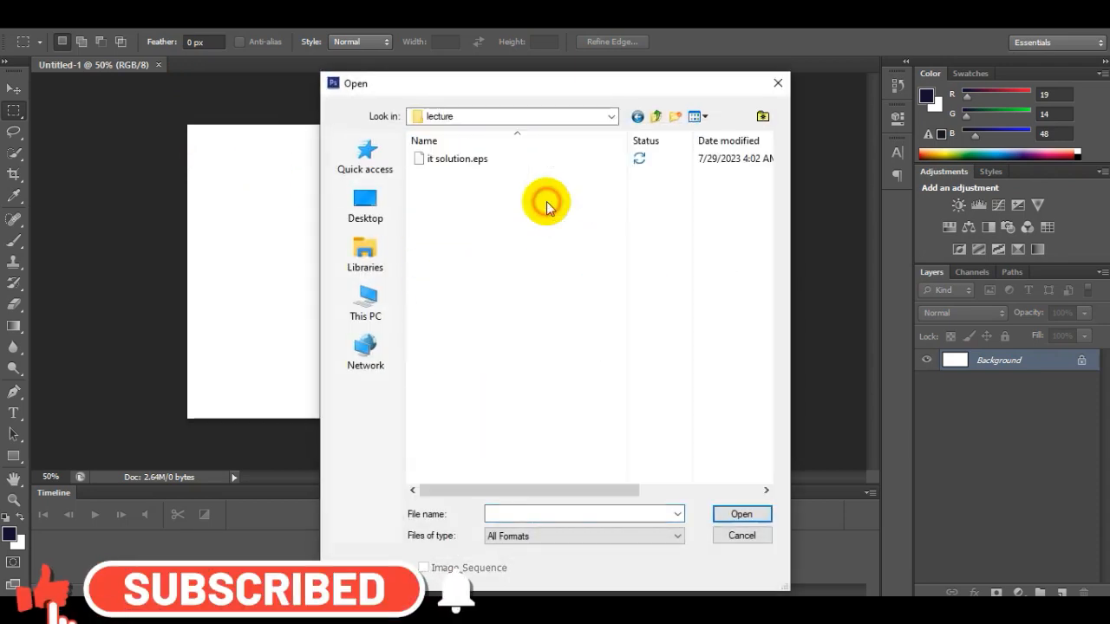
left_click(458, 164)
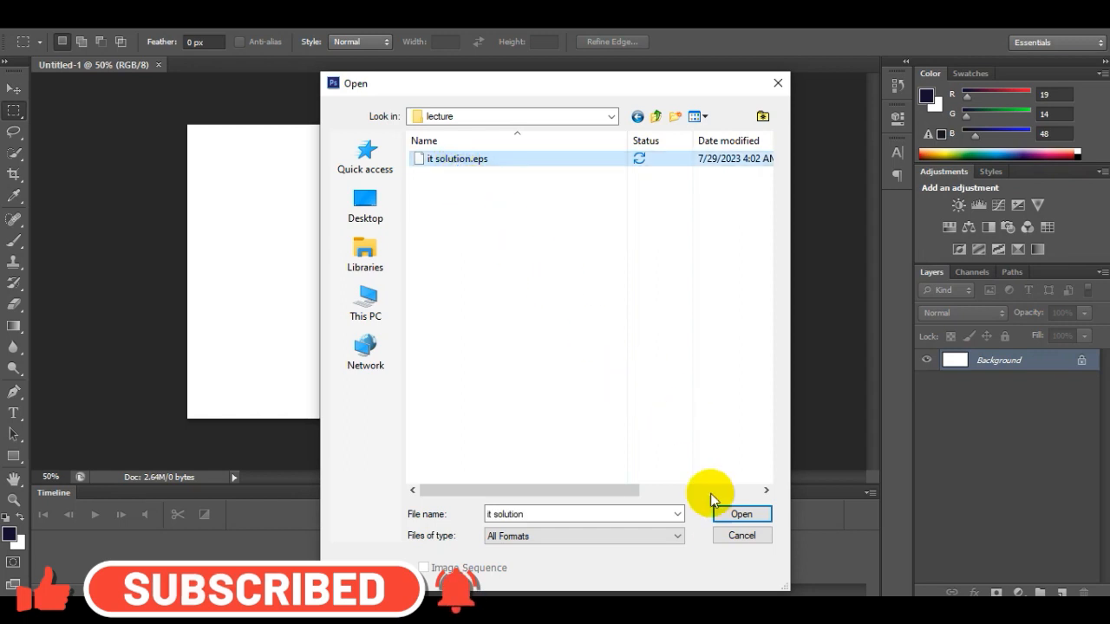
left_click(743, 514)
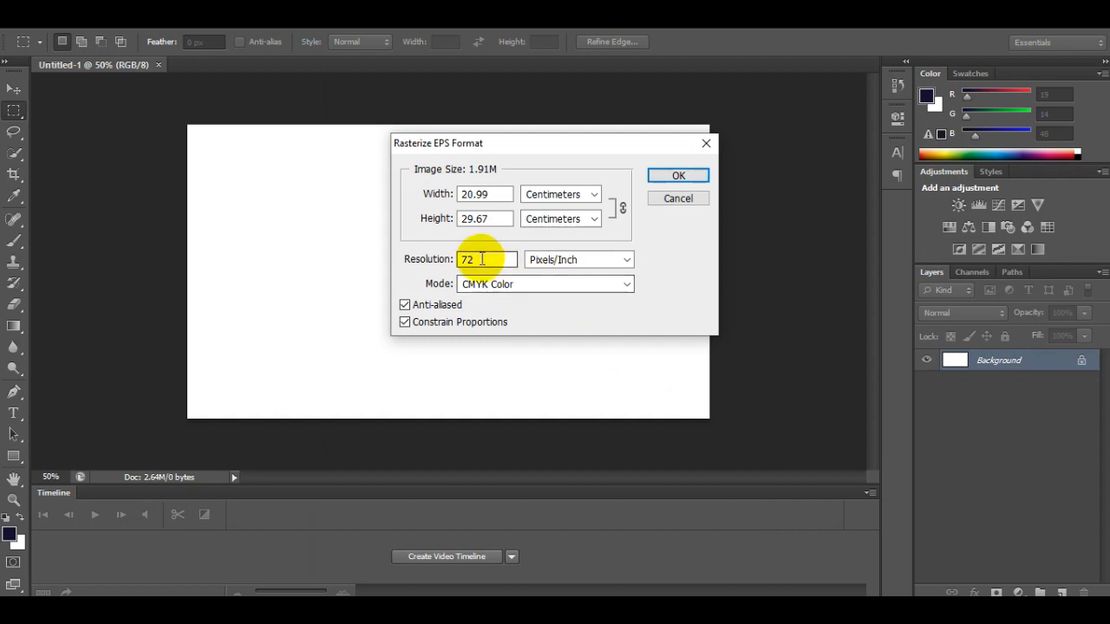
- Rasterize the EPS file at a resolution of 300 pixels/inch in RGB Color mode
left_click_drag(479, 259, 433, 257)
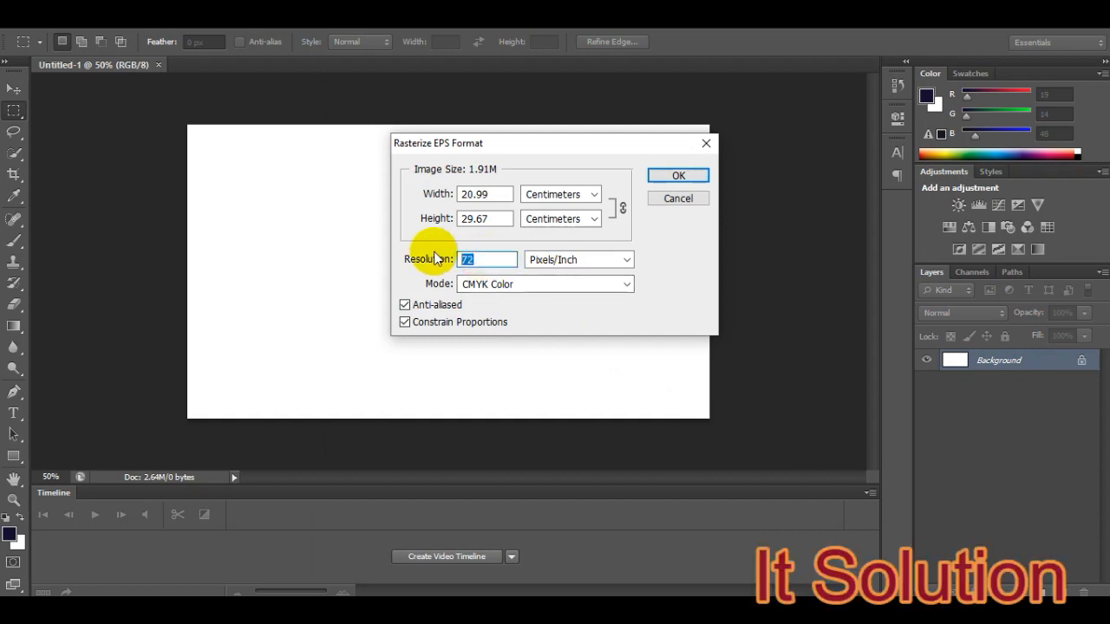
type("300")
left_click(486, 286)
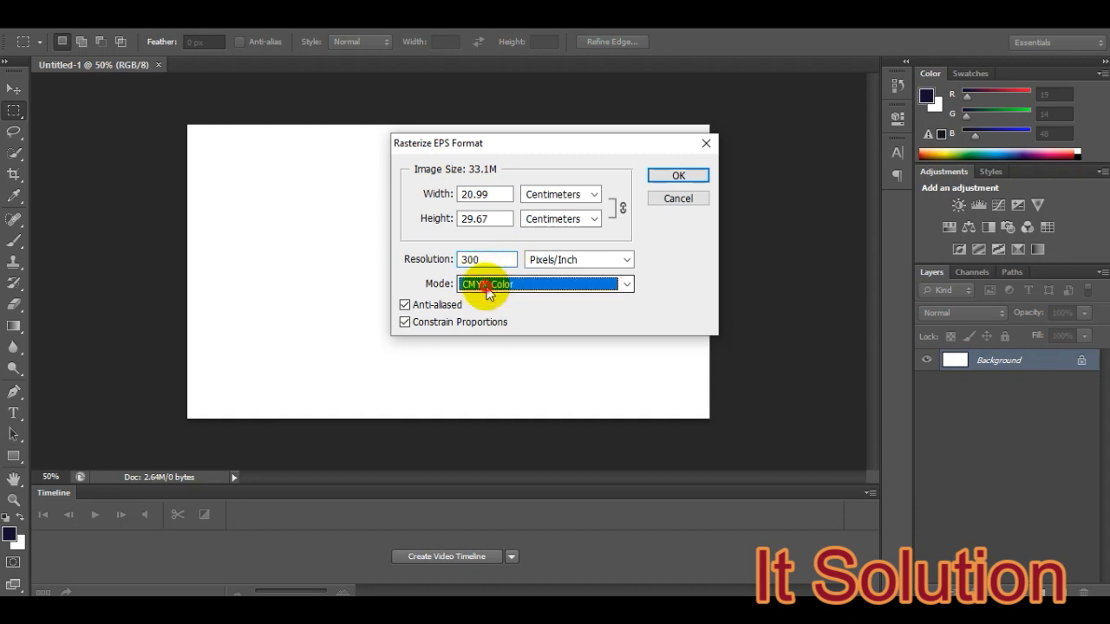
left_click(487, 292)
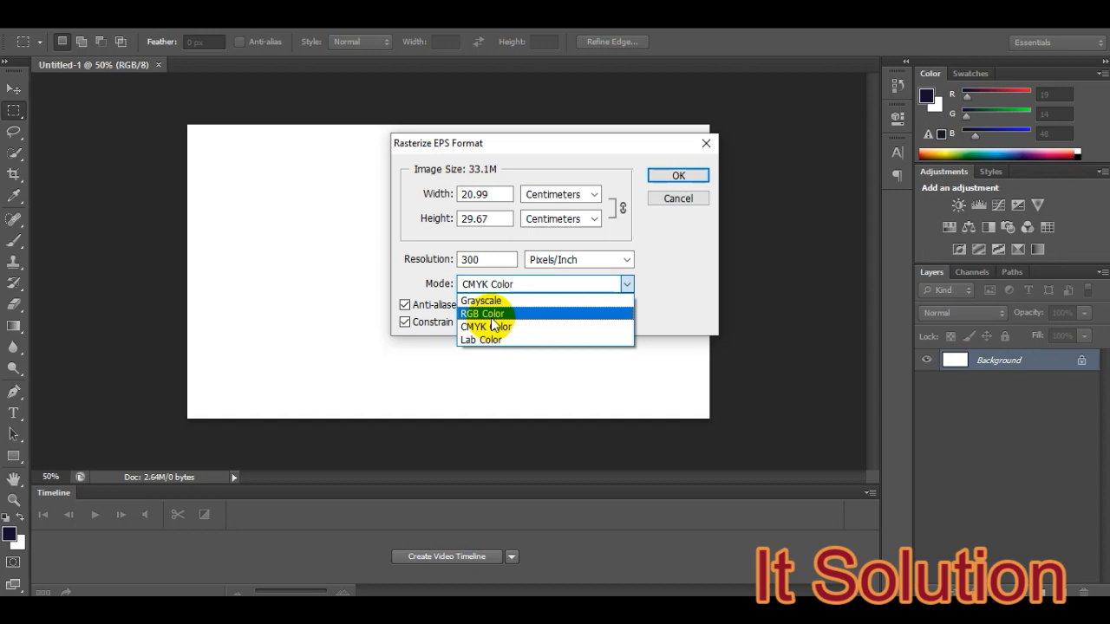
left_click(491, 318)
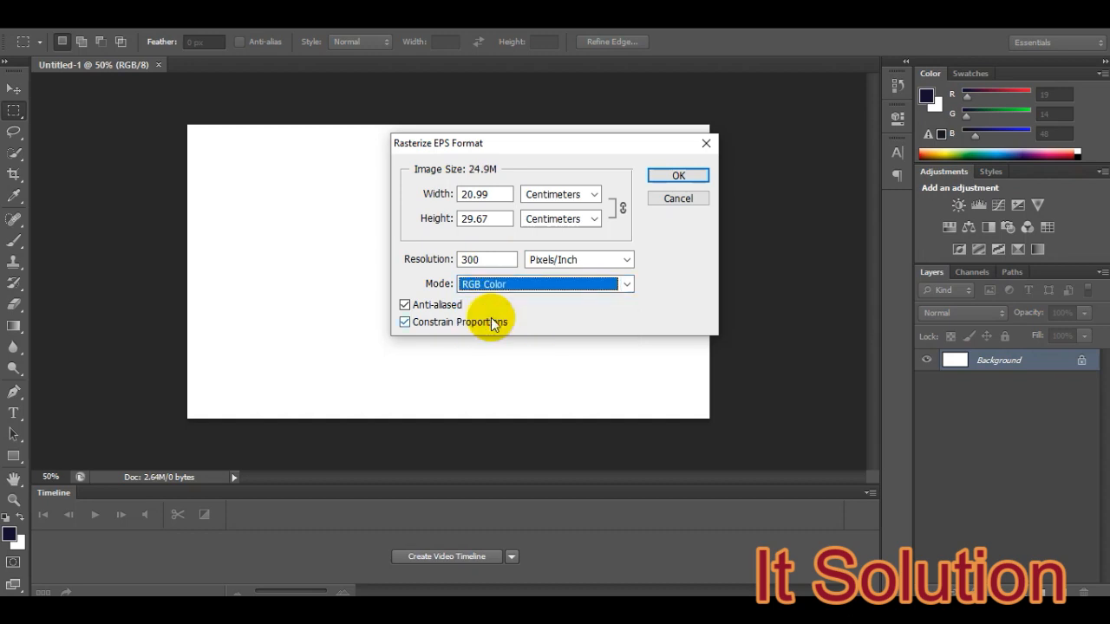
left_click(677, 177)
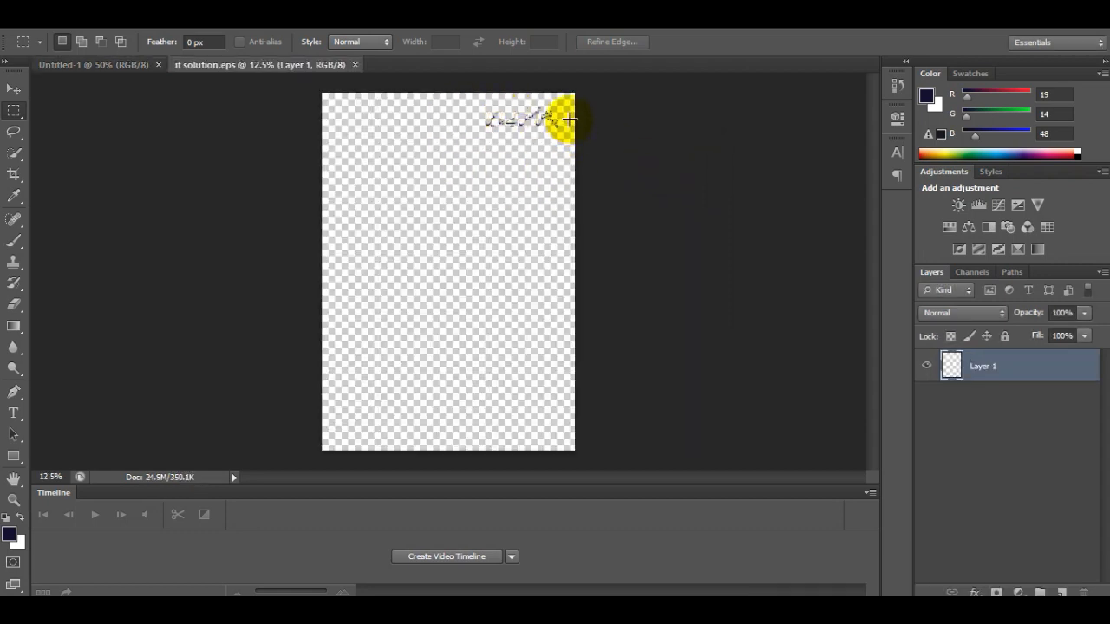
left_click(117, 66)
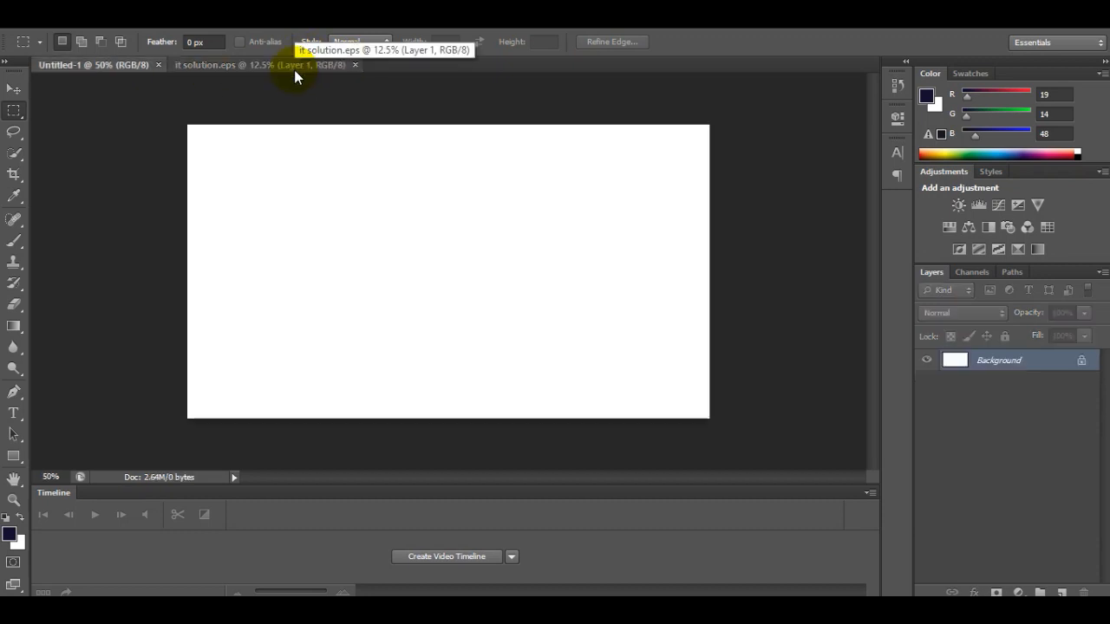
left_click(293, 68)
left_click(129, 66)
left_click(243, 71)
left_click(129, 64)
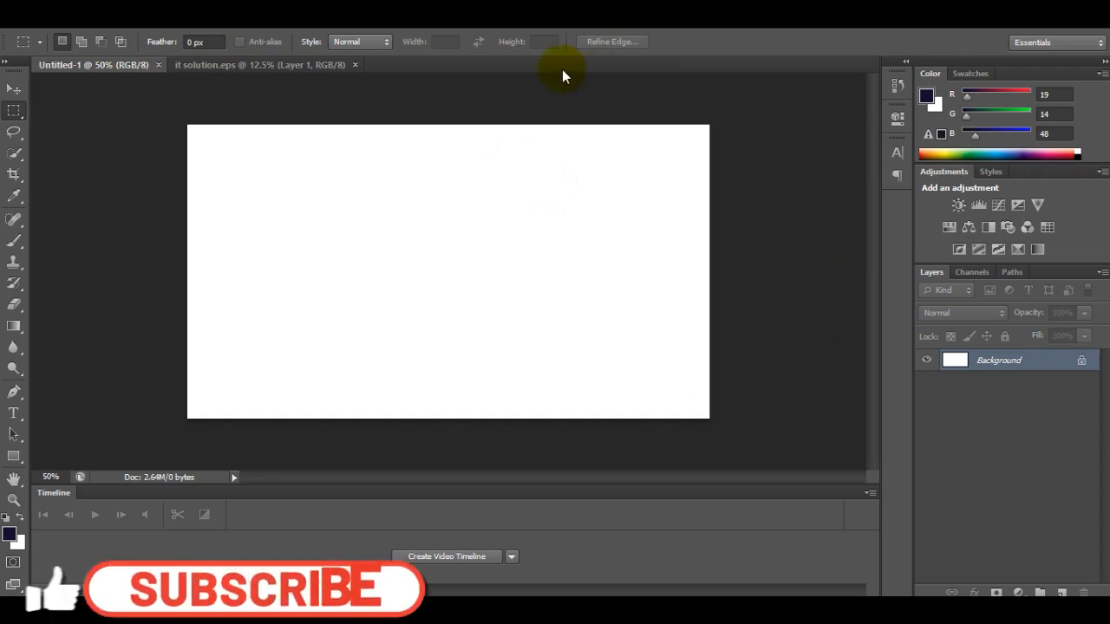
left_click(280, 67)
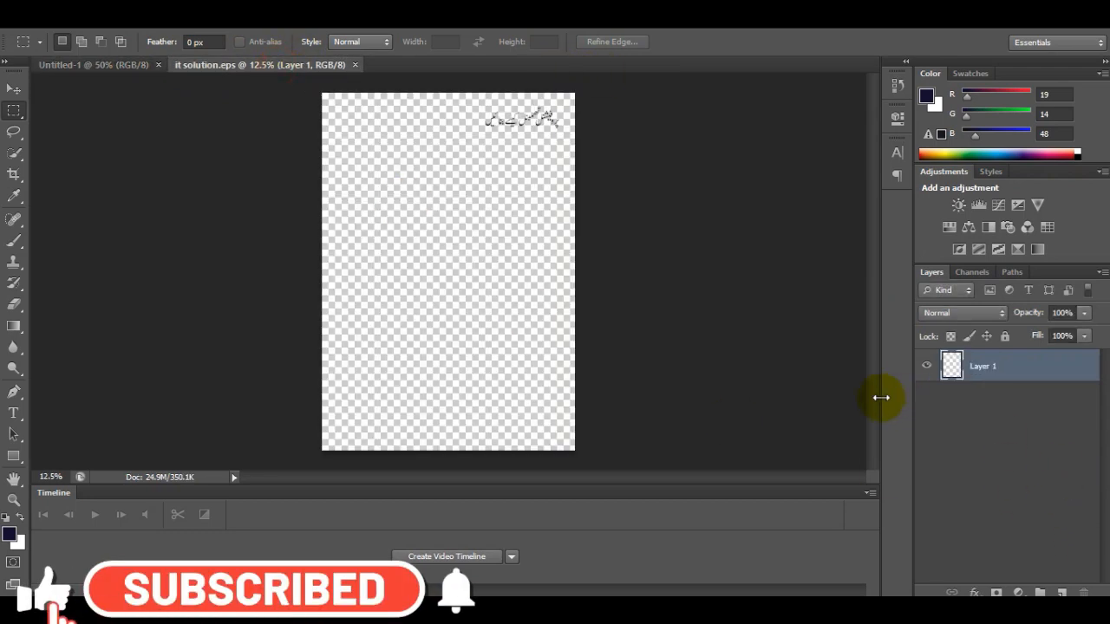
- Move the Urdu text from it solution.eps onto the blank Untitled-1 canvas with the Move tool
left_click(12, 92)
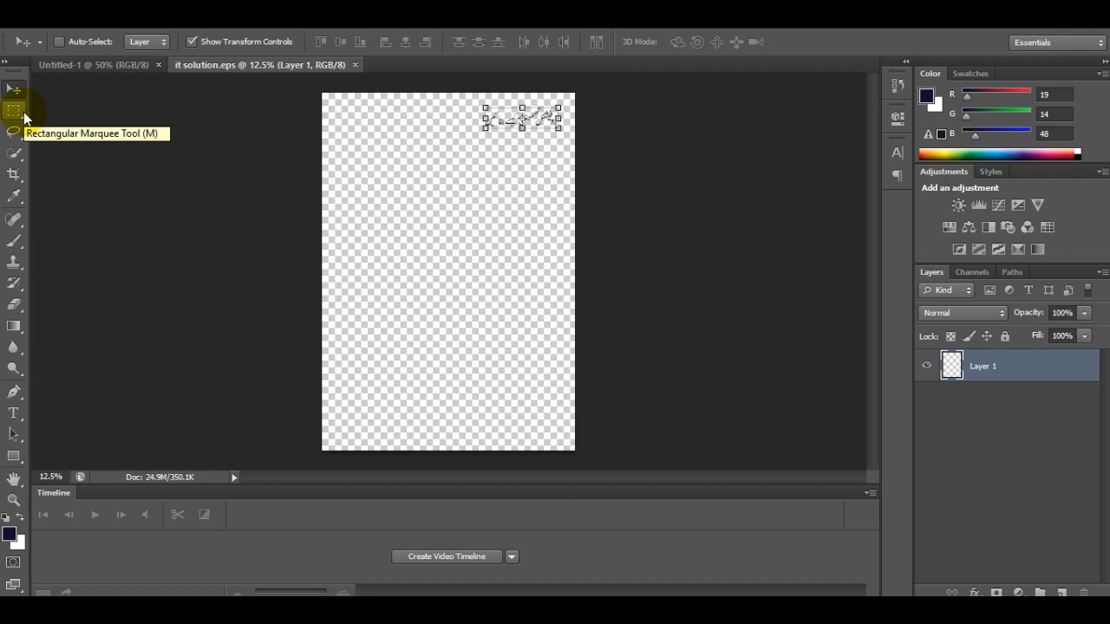
left_click(16, 92)
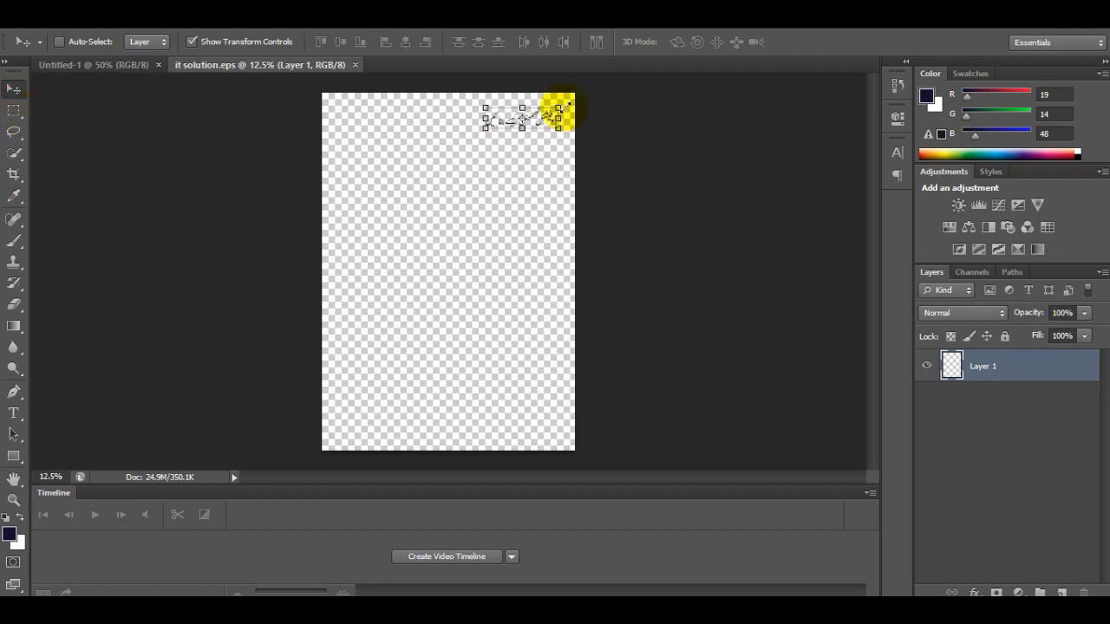
left_click_drag(508, 119, 401, 230)
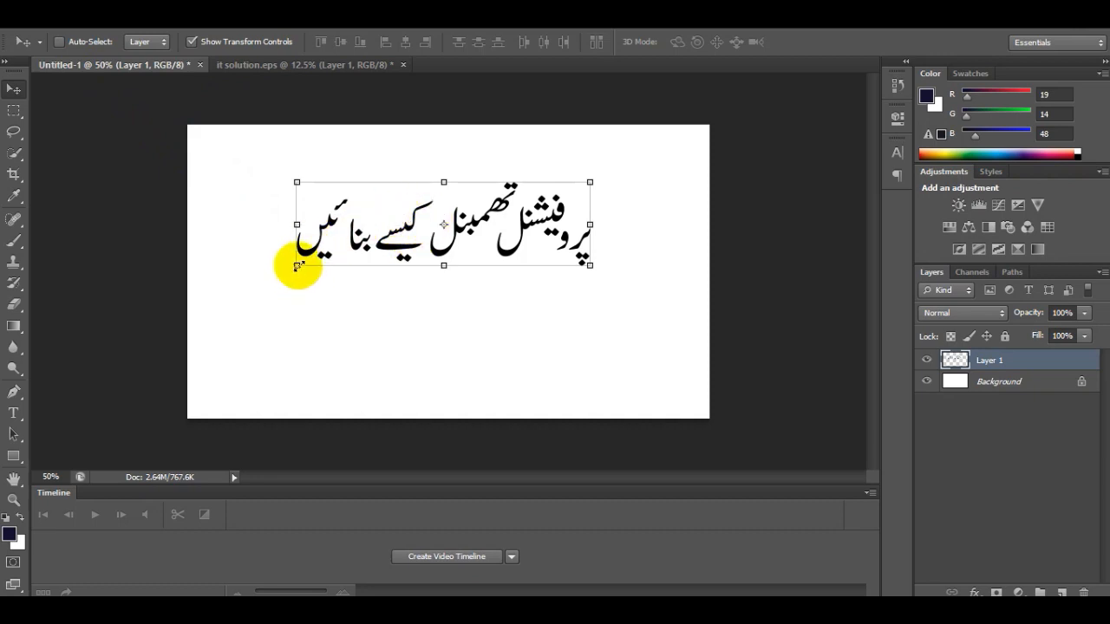
- Transform the Urdu text to about 136% width and 79% height, placing it along the canvas's upper edge
mouse_move(296, 266)
left_mouse_down()
mouse_move(267, 273)
mouse_move(317, 251)
mouse_move(302, 253)
mouse_move(280, 263)
mouse_move(342, 260)
mouse_move(292, 272)
mouse_move(317, 266)
mouse_move(294, 282)
left_mouse_up()
left_click_drag(466, 191, 488, 173)
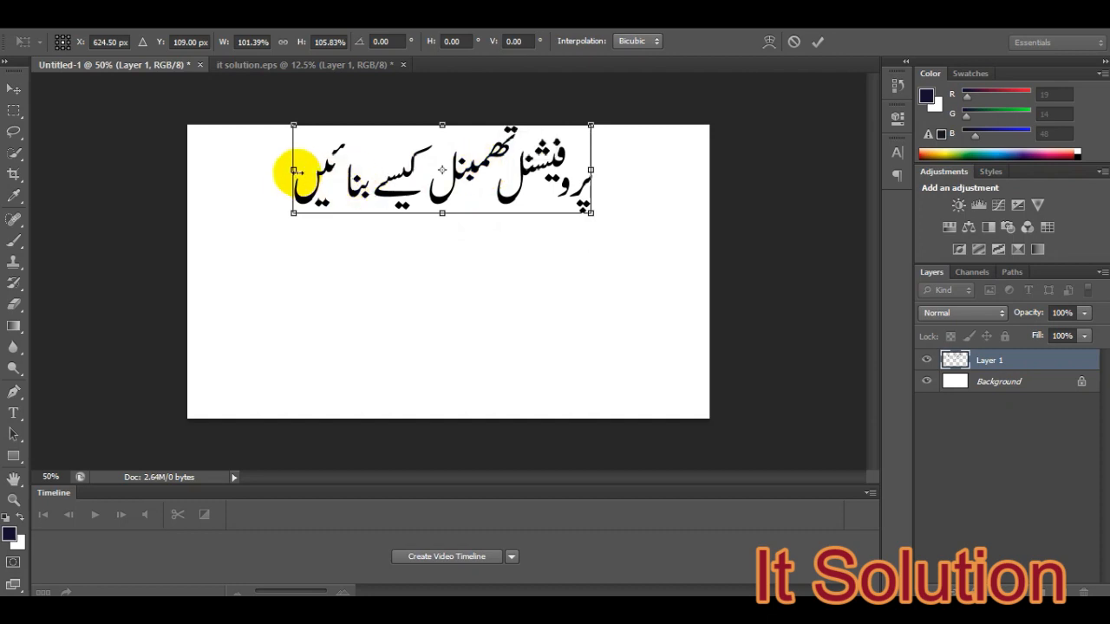
left_click_drag(293, 171, 232, 172)
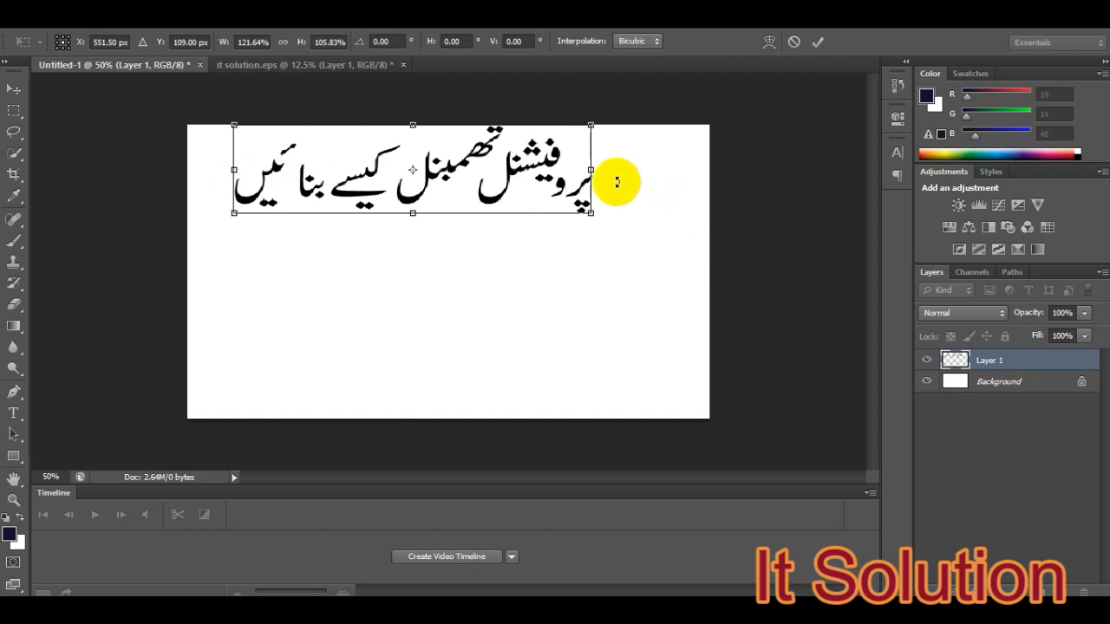
left_click_drag(585, 168, 633, 169)
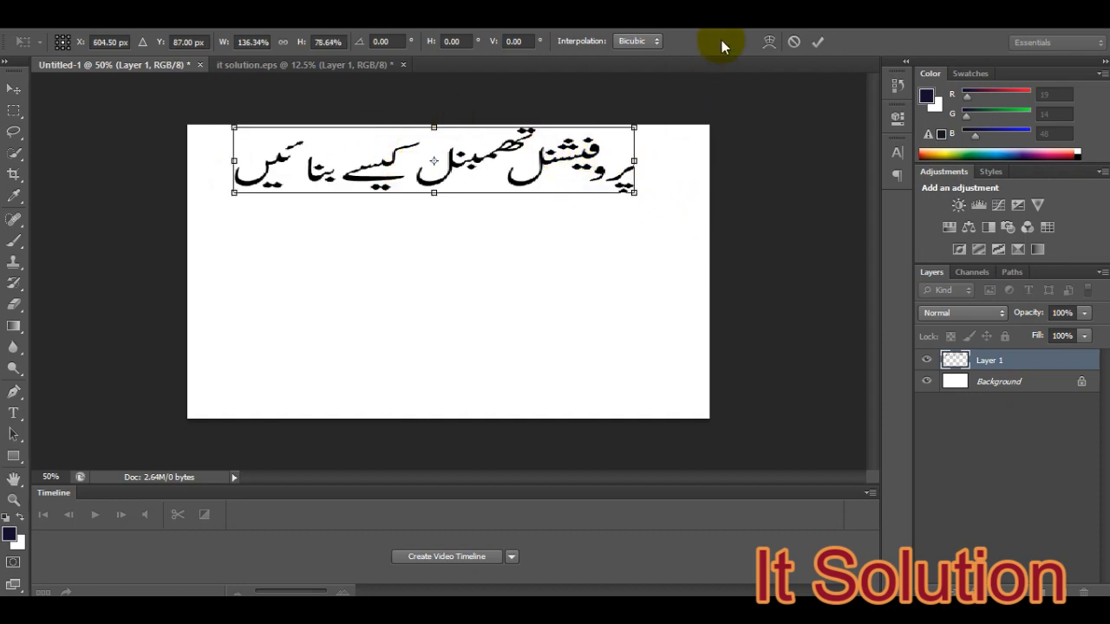
left_click(817, 43)
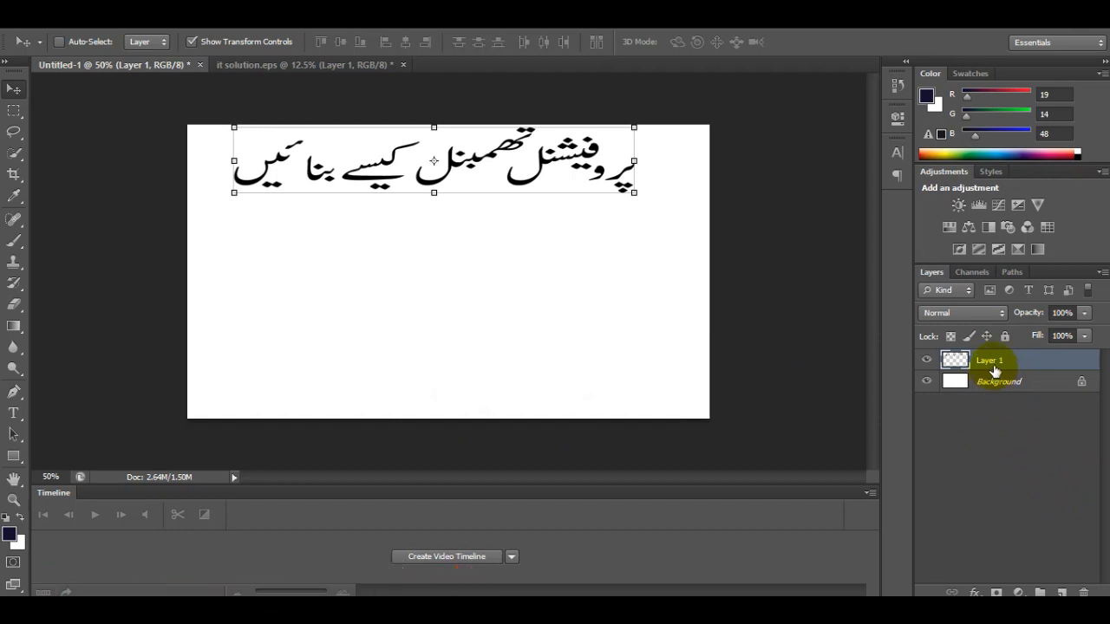
- Open the Blending Options of Layer 1, keeping the Urdu text in view beside the dialog
left_click(1082, 385)
left_click(991, 362)
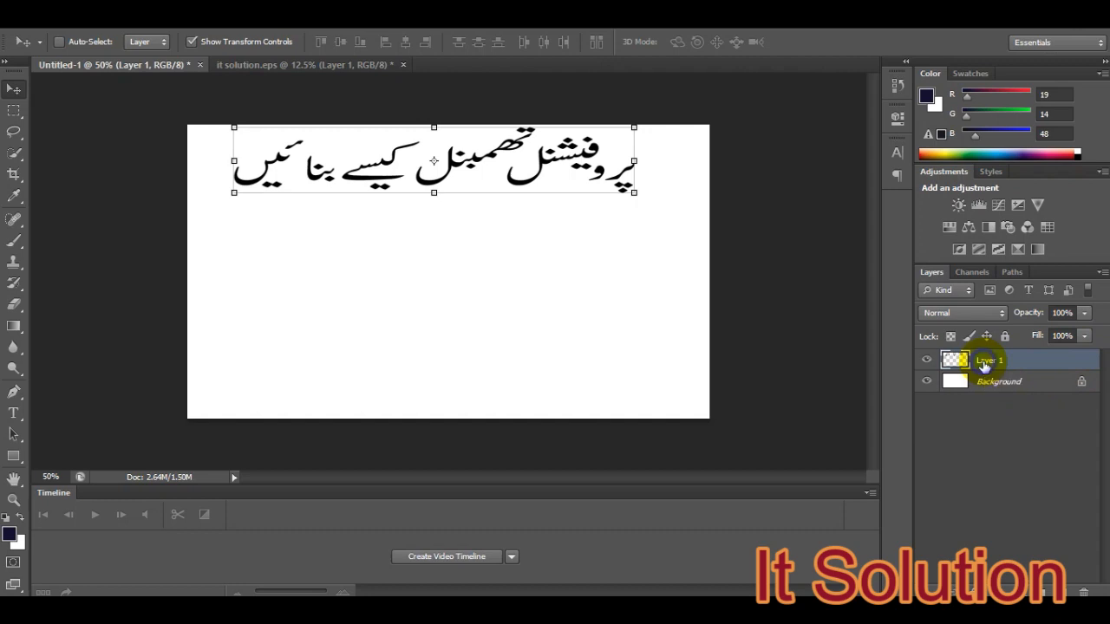
right_click(983, 361)
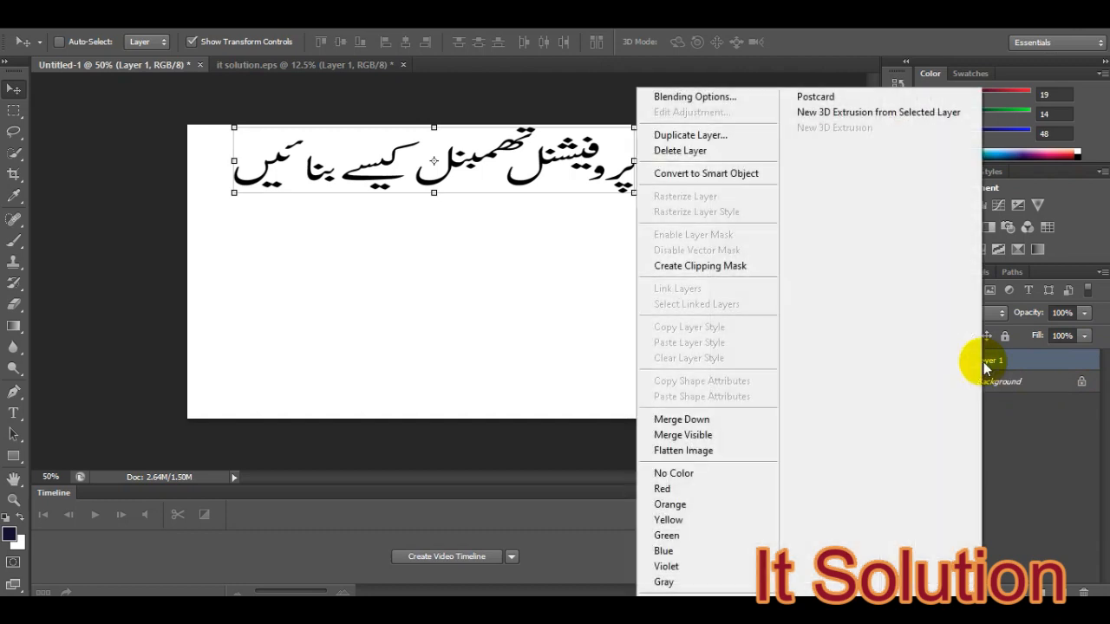
left_click(698, 100)
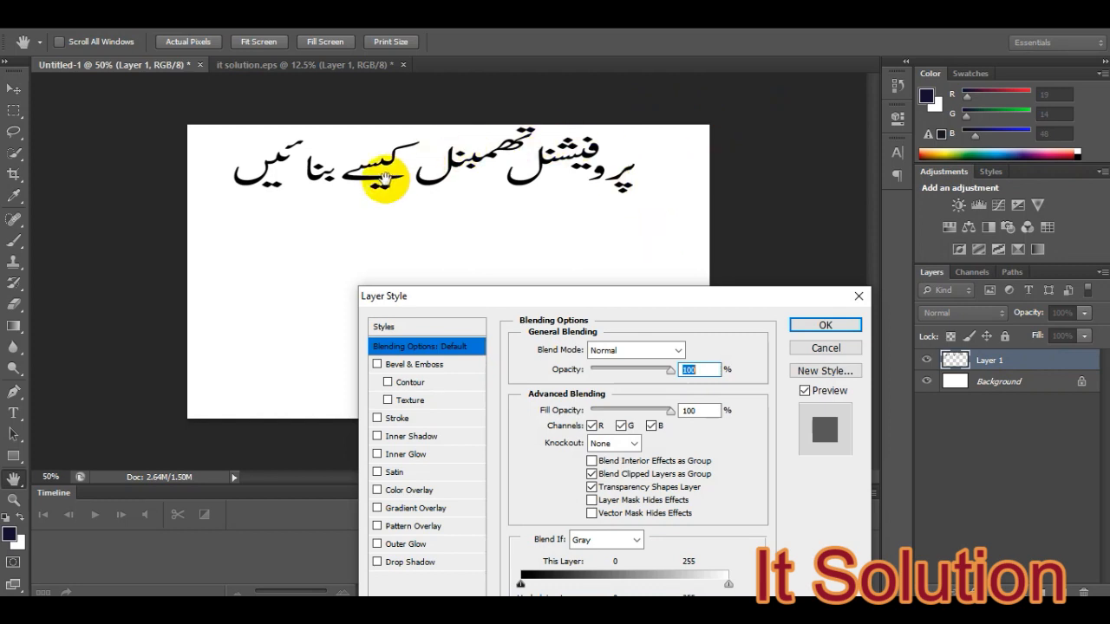
left_click_drag(649, 298, 679, 253)
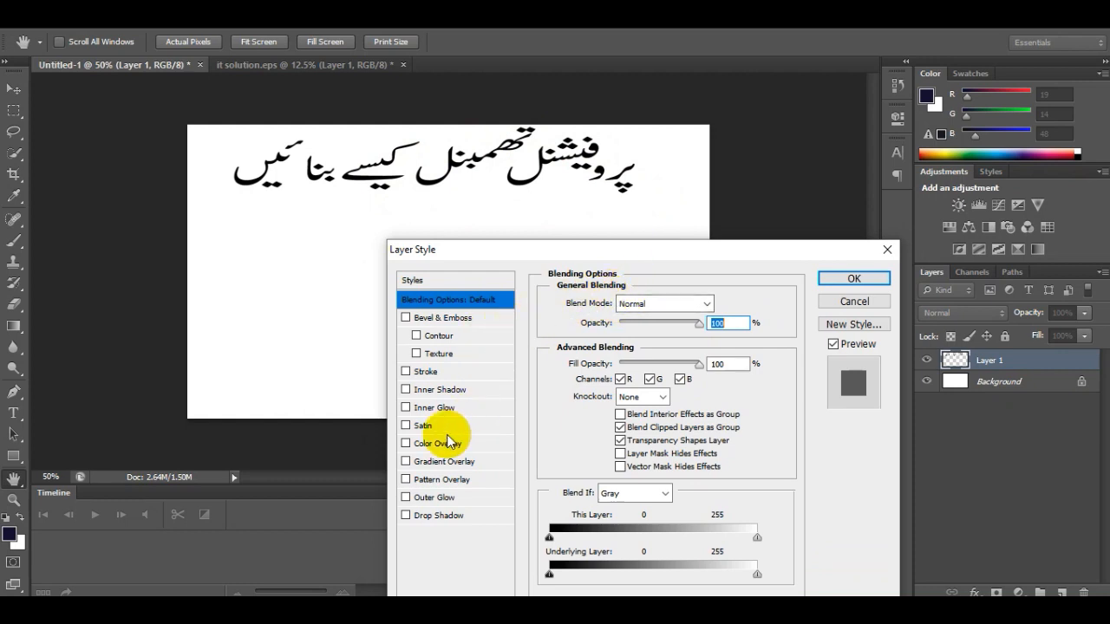
- Enable Color Overlay on the Urdu text layer and open the overlay's settings
left_click(406, 444)
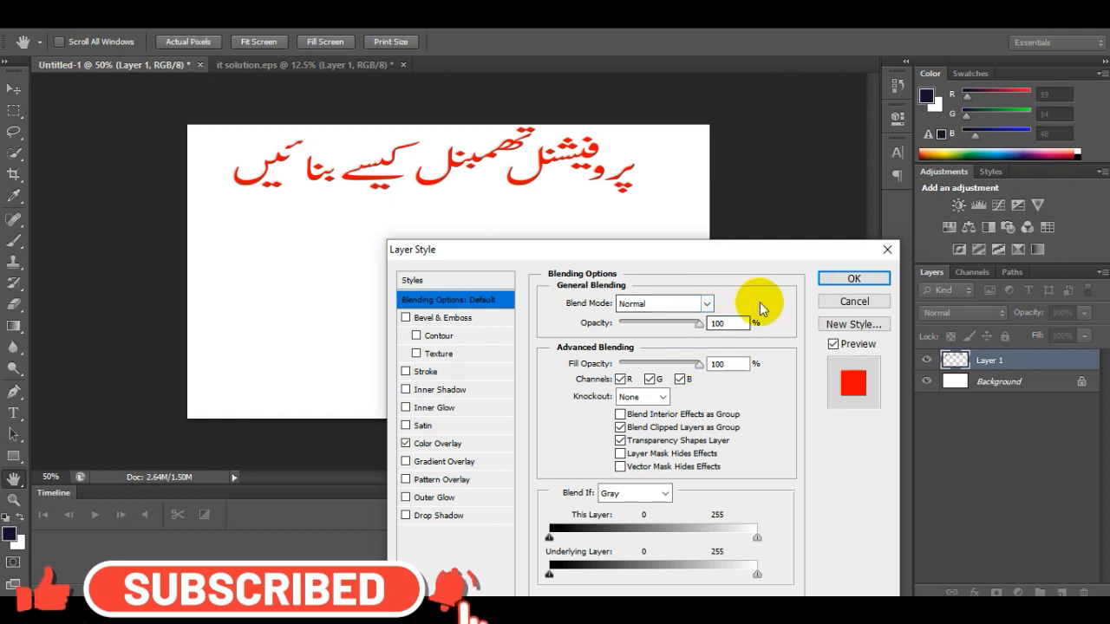
left_click_drag(724, 258, 739, 52)
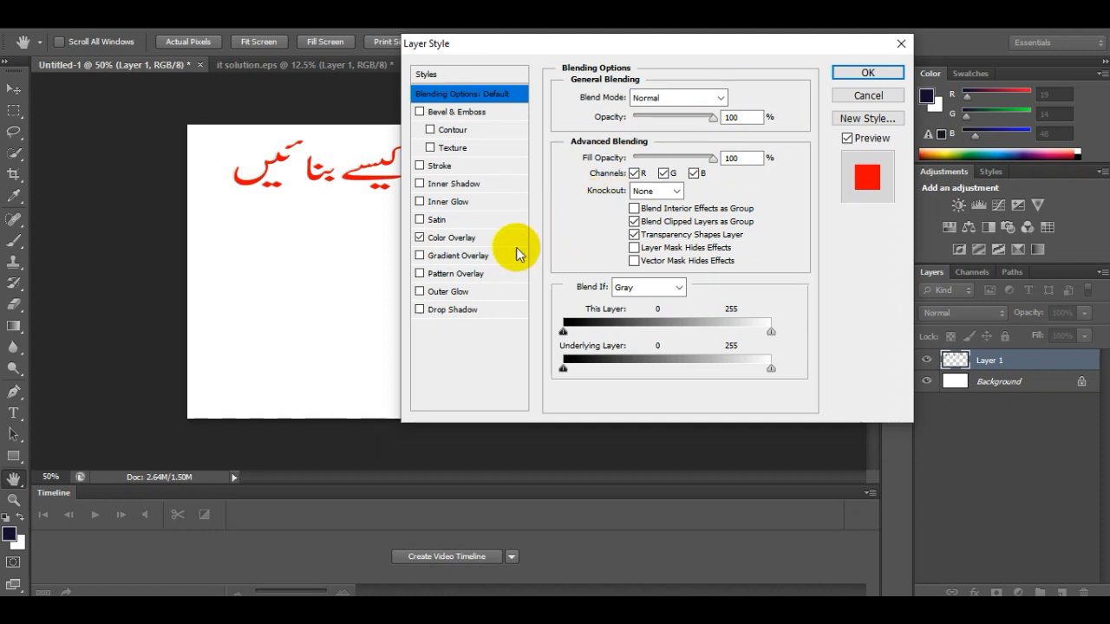
left_click(420, 238)
left_click(421, 240)
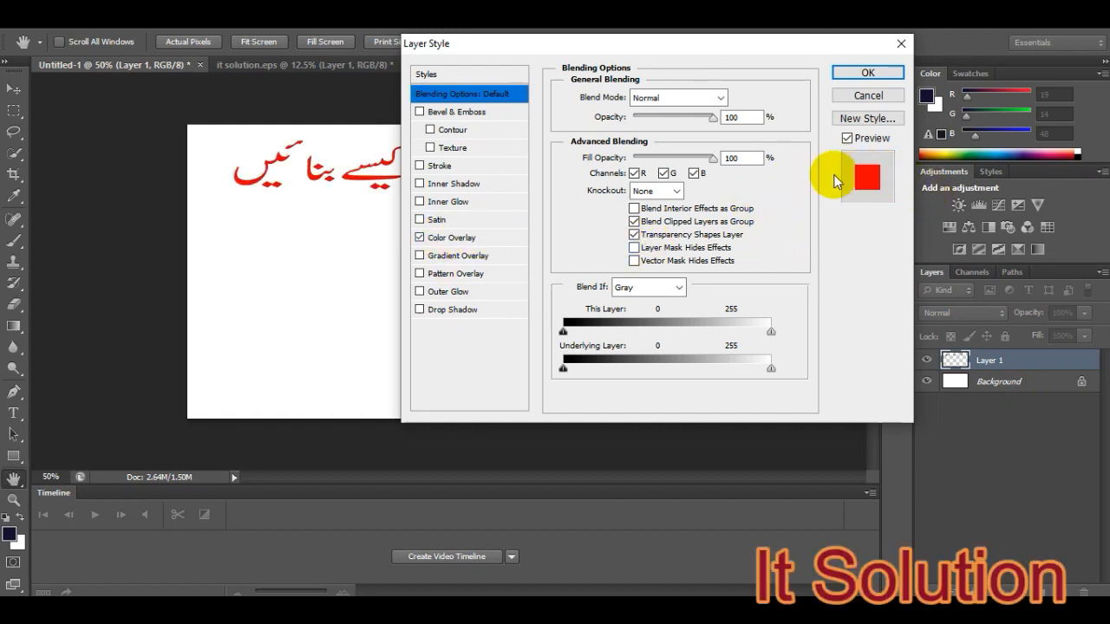
left_click(460, 239)
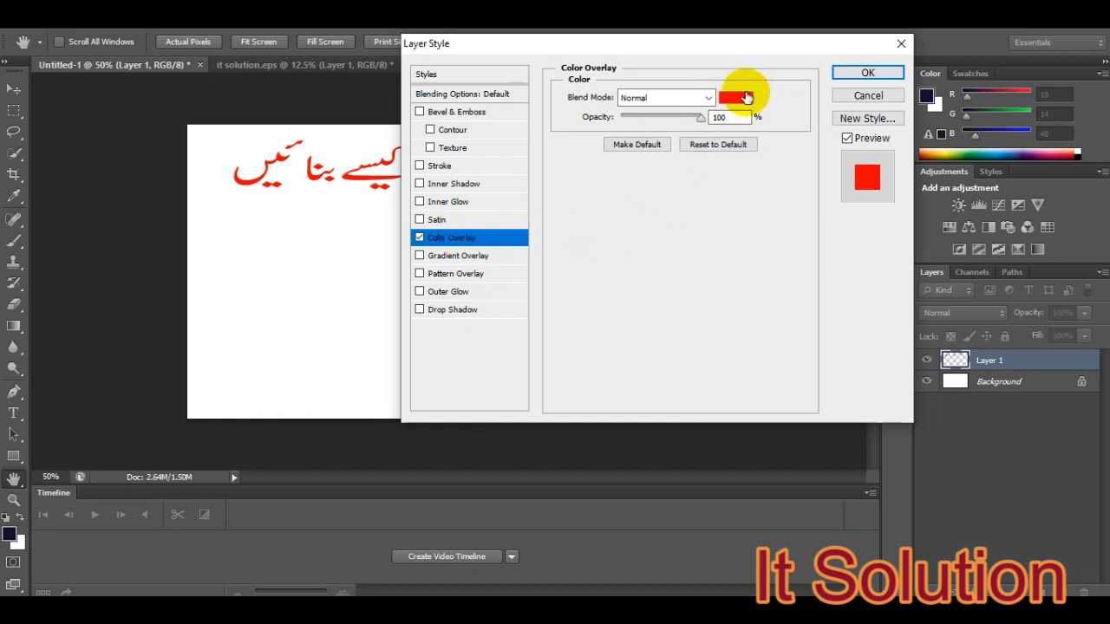
- Set the Color Overlay colour to green 28992e
left_click(736, 98)
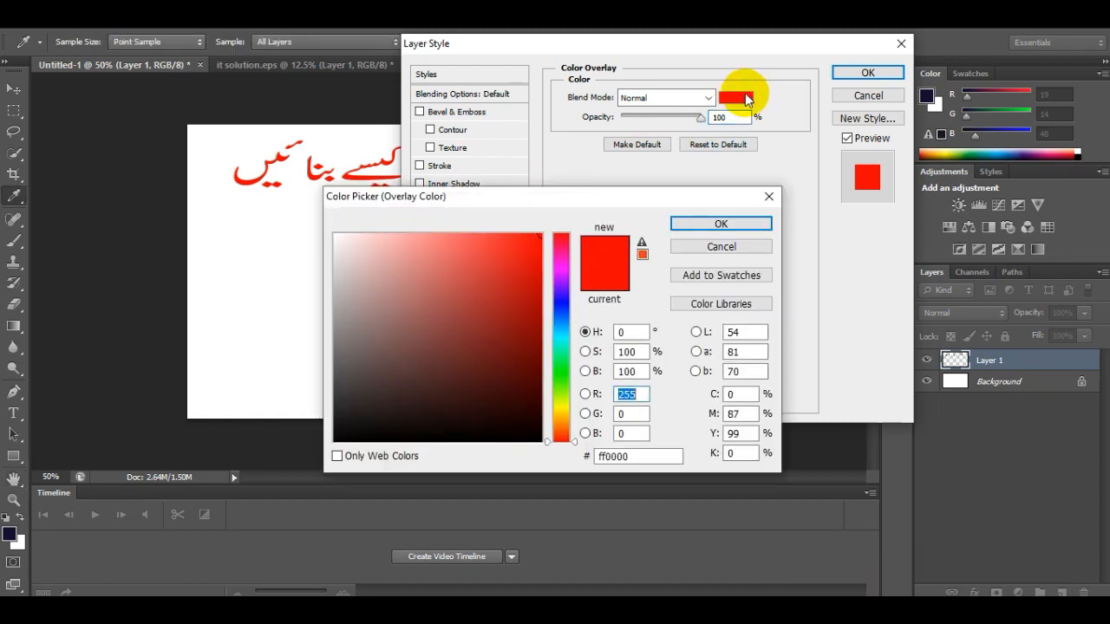
mouse_move(468, 308)
left_mouse_down()
mouse_move(470, 349)
mouse_move(514, 424)
left_mouse_up()
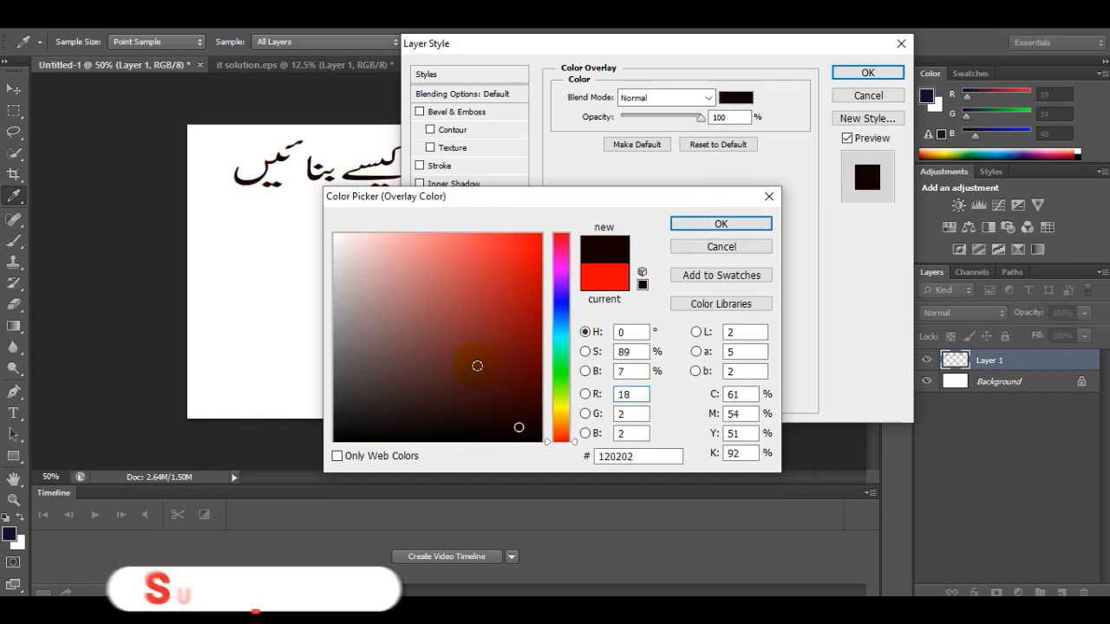
left_click(487, 317)
left_click(560, 302)
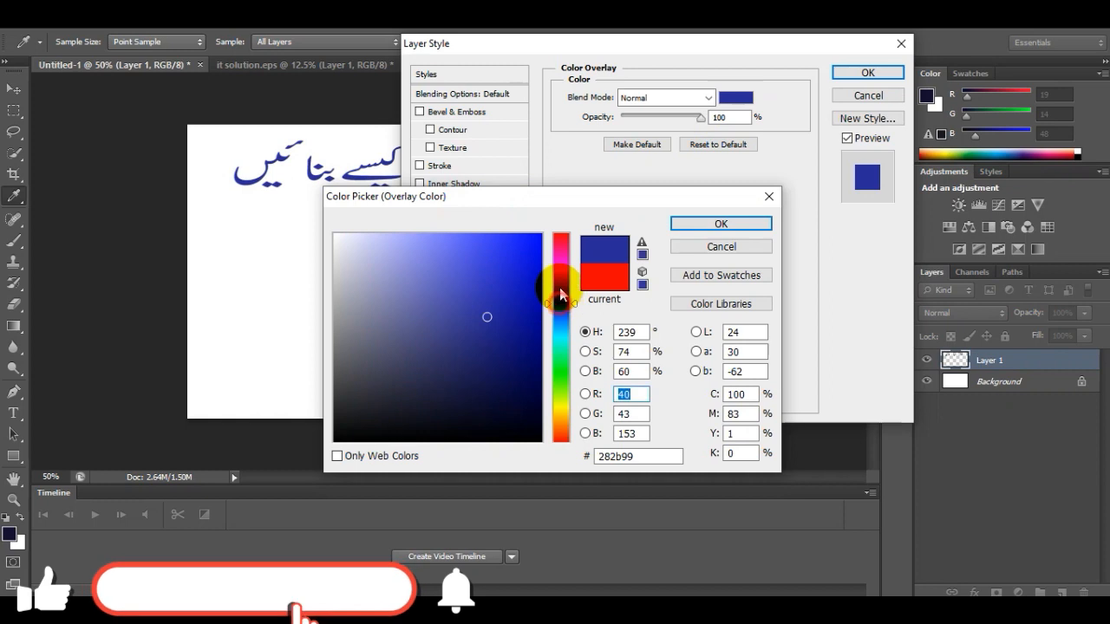
left_click(559, 274)
left_click(560, 326)
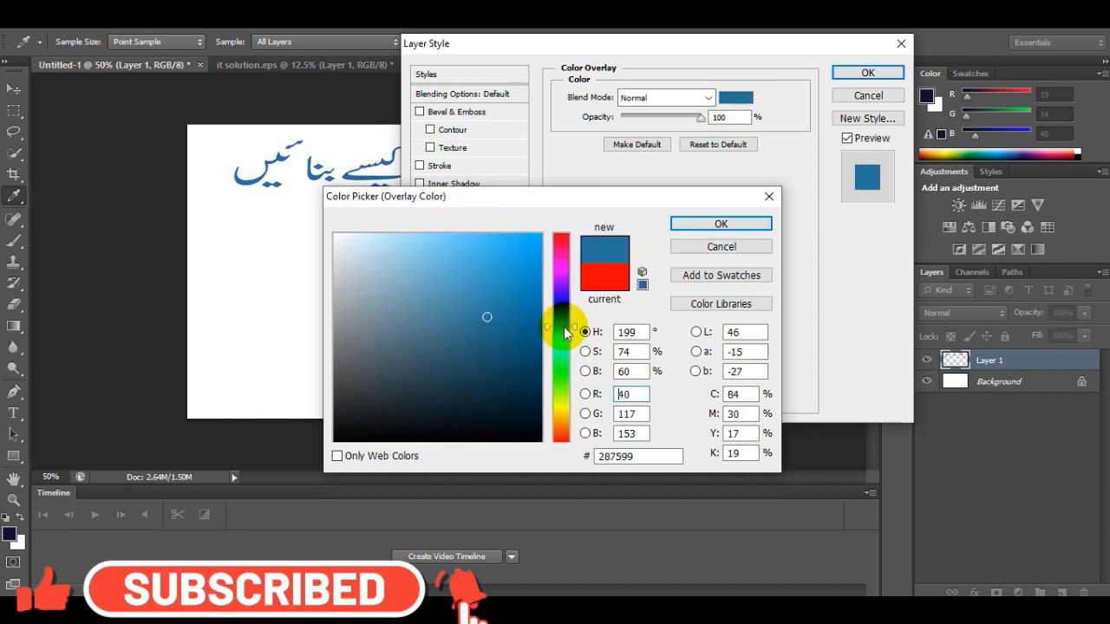
left_click_drag(560, 326, 561, 371)
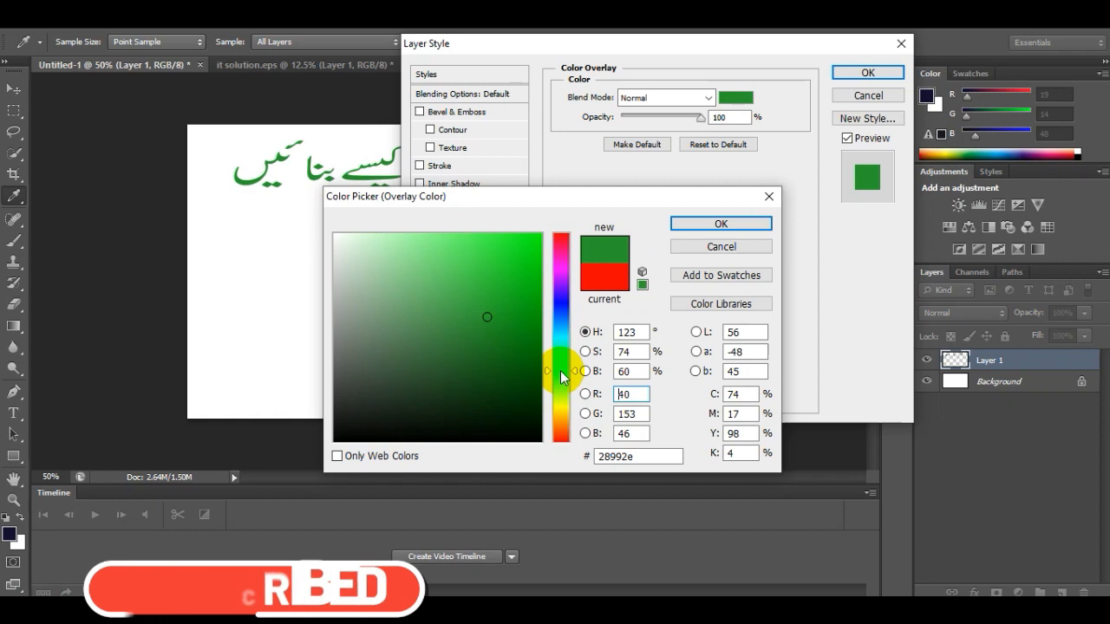
left_click(703, 223)
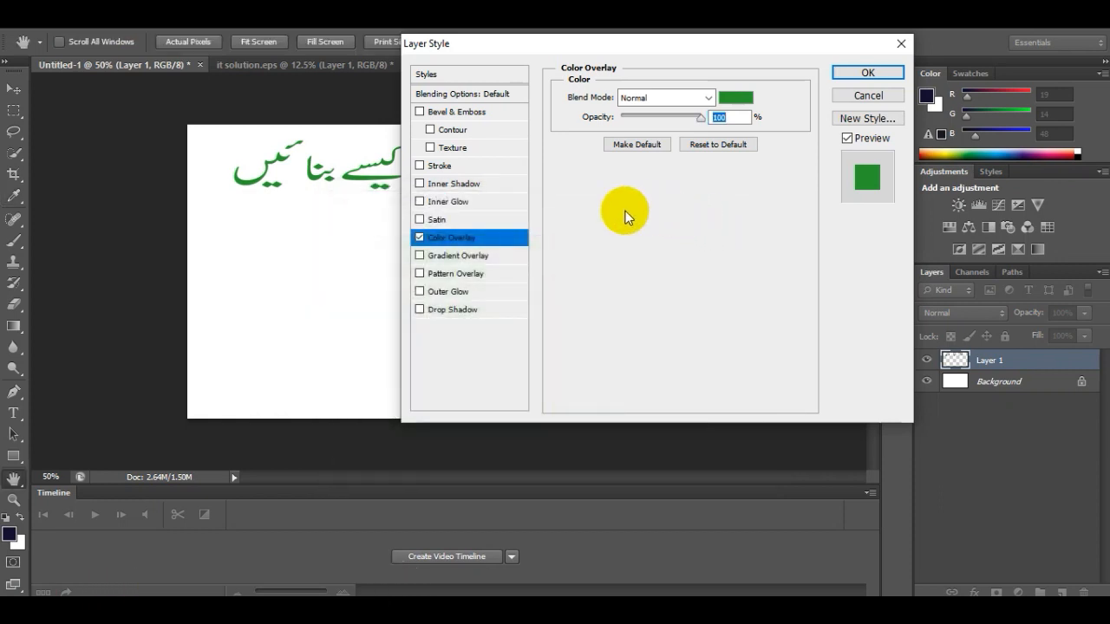
- Add a Drop Shadow to the Urdu text with colour 050000 and a size of 0 px
left_click_drag(575, 43, 782, 66)
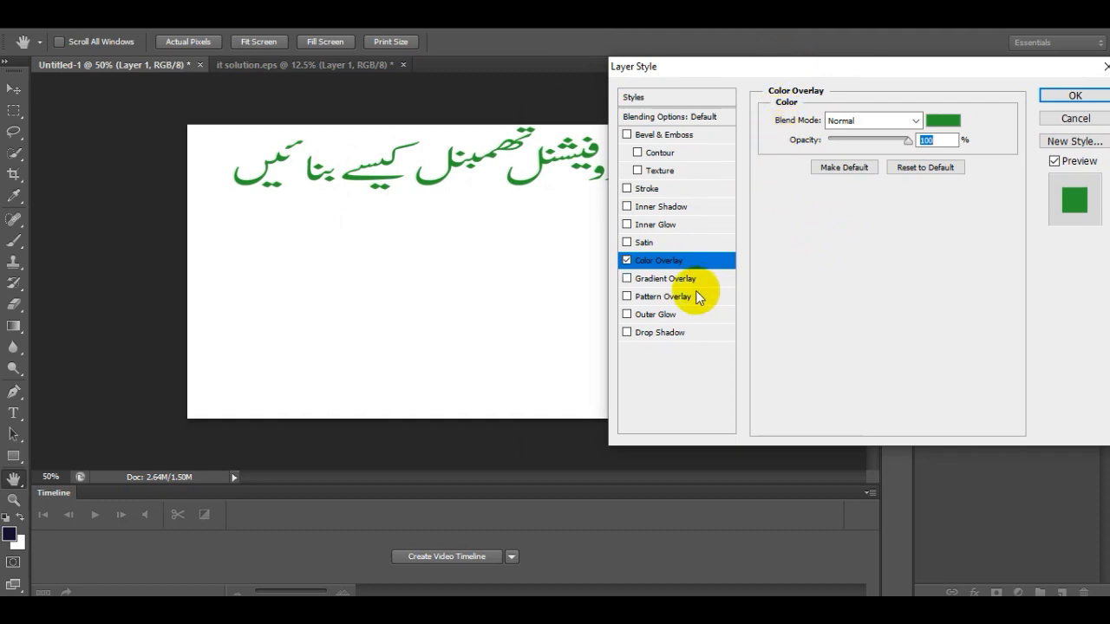
left_click(626, 333)
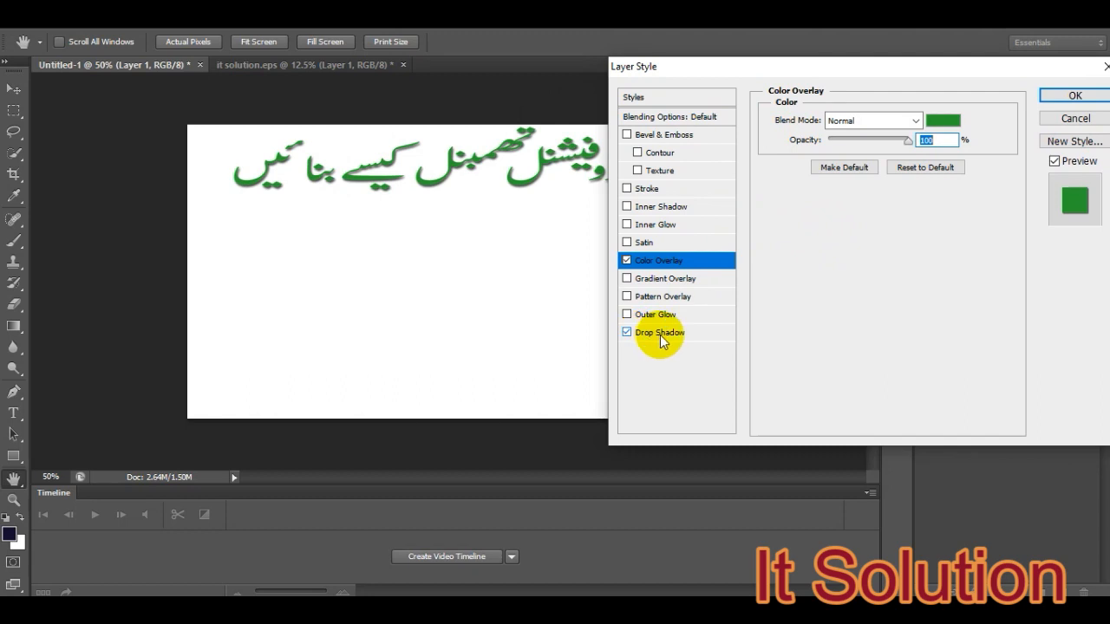
left_click(660, 334)
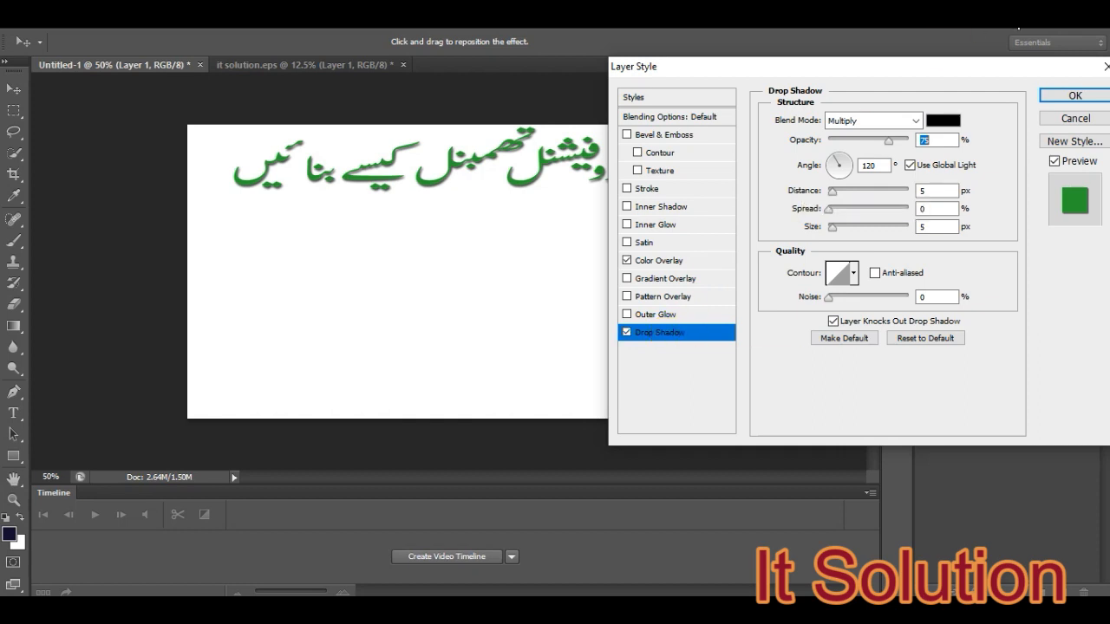
left_click(945, 122)
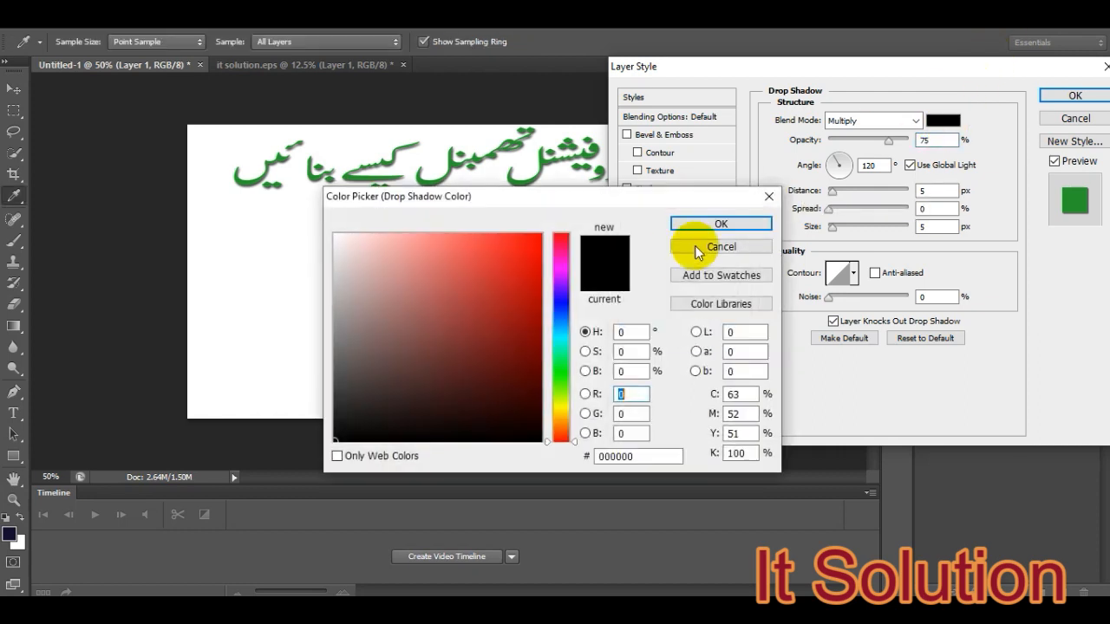
mouse_move(487, 355)
left_mouse_down()
mouse_move(477, 330)
mouse_move(503, 428)
mouse_move(543, 439)
left_mouse_up()
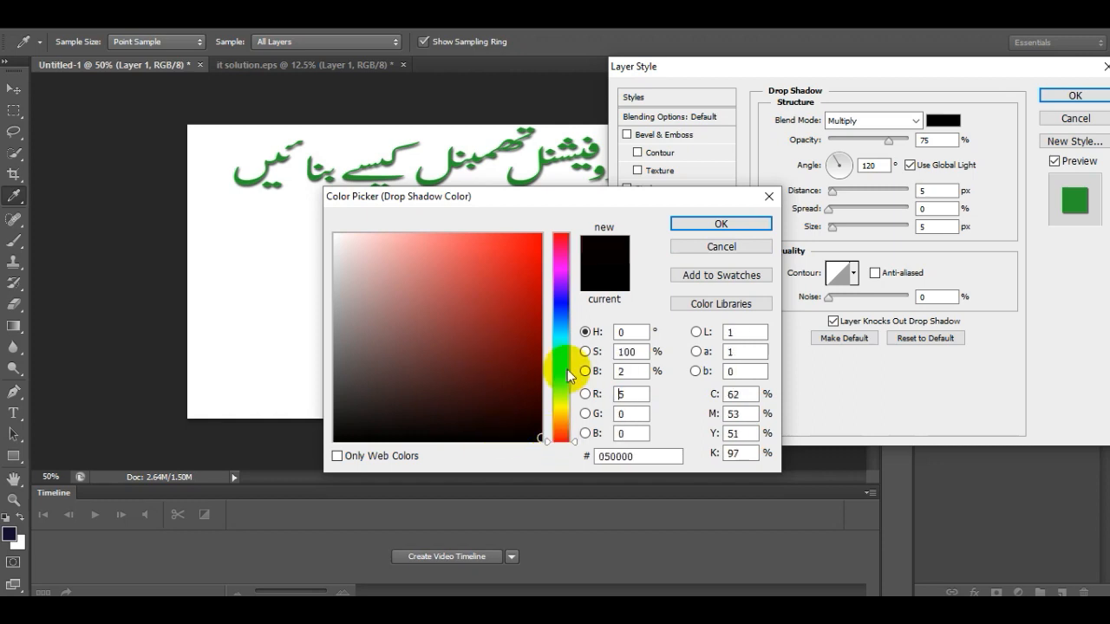
left_click(717, 223)
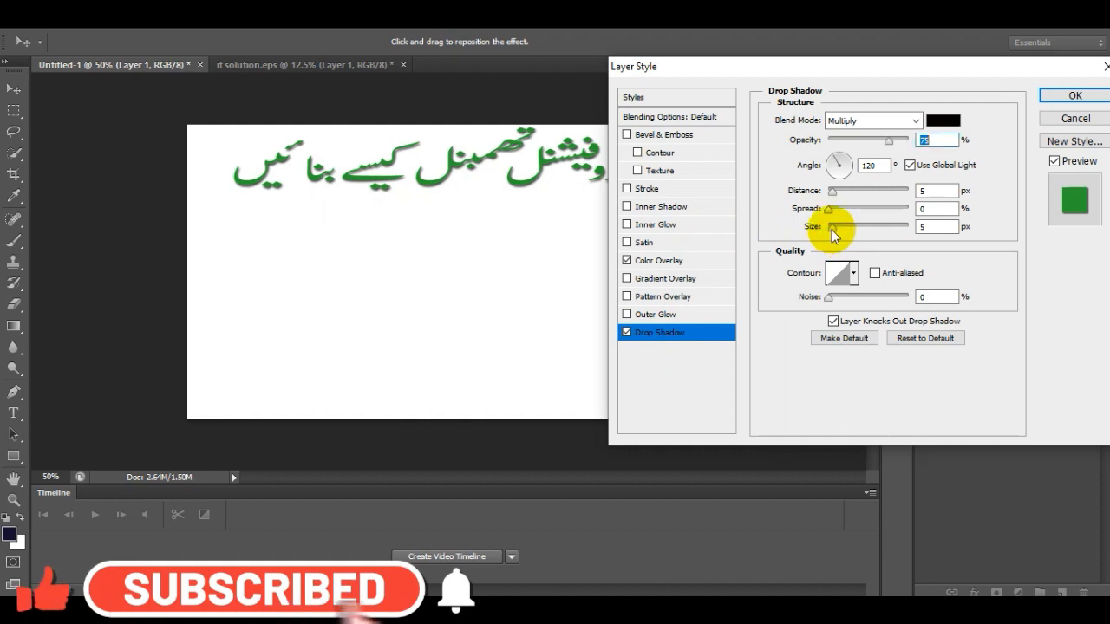
mouse_move(835, 233)
left_mouse_down()
mouse_move(863, 231)
mouse_move(793, 226)
mouse_move(877, 223)
mouse_move(821, 227)
left_mouse_up()
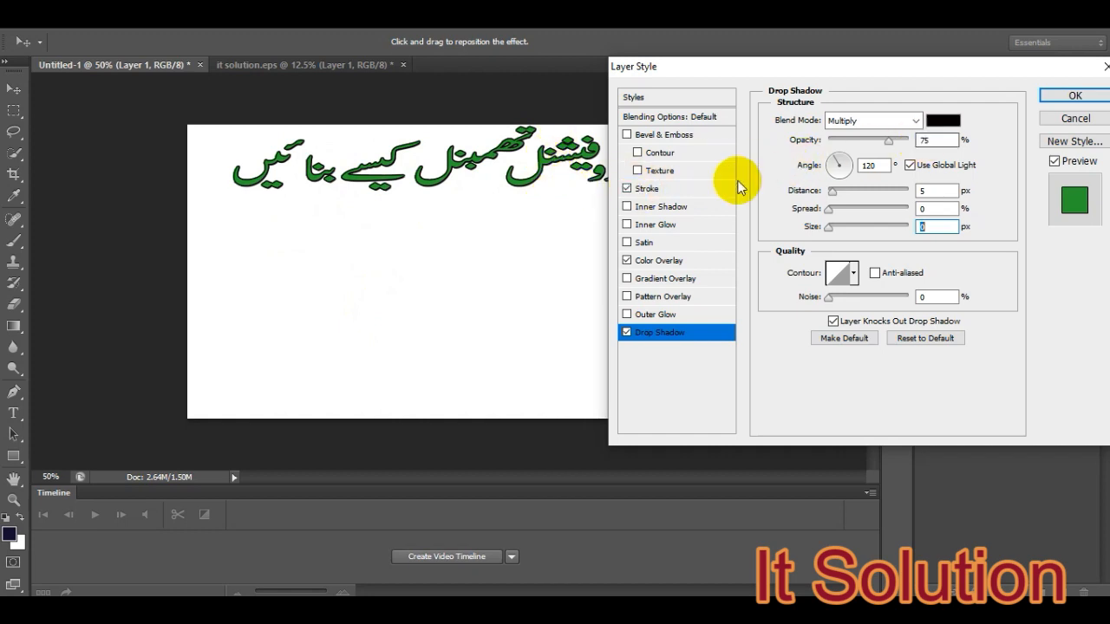
- Give the Urdu text's Stroke a size of 76 px and a near-black colour
left_click(652, 193)
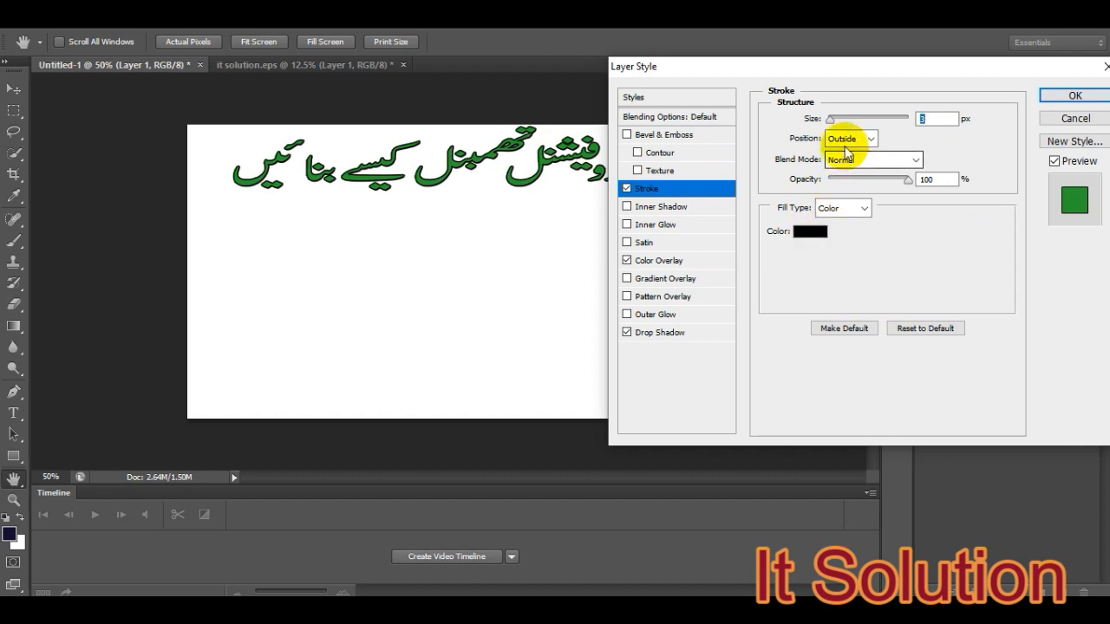
left_click_drag(837, 118, 854, 119)
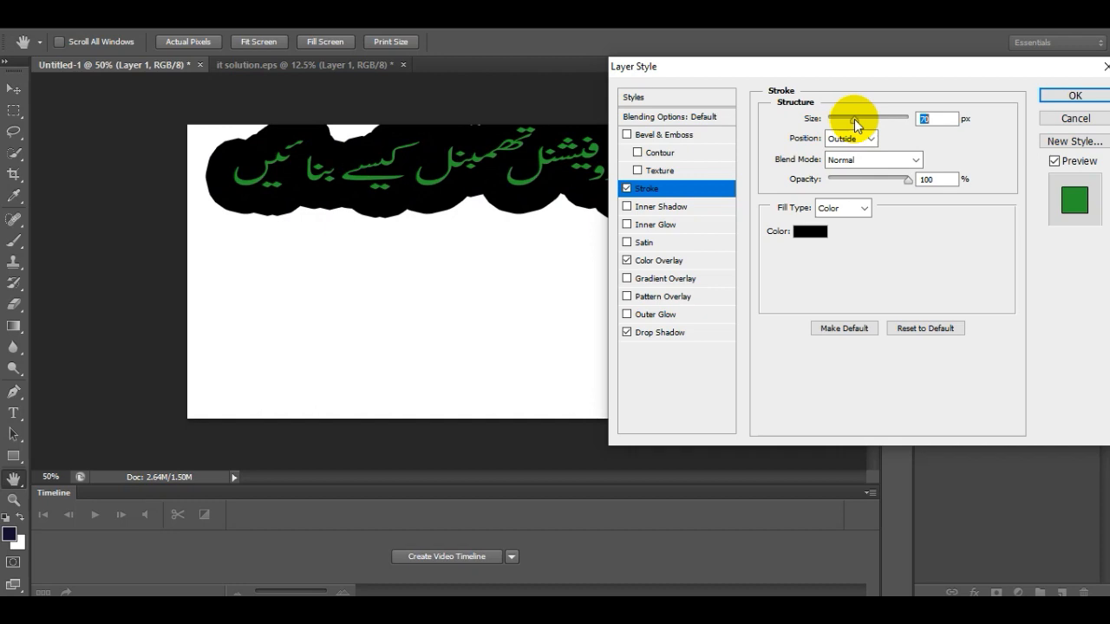
left_click_drag(854, 119, 855, 119)
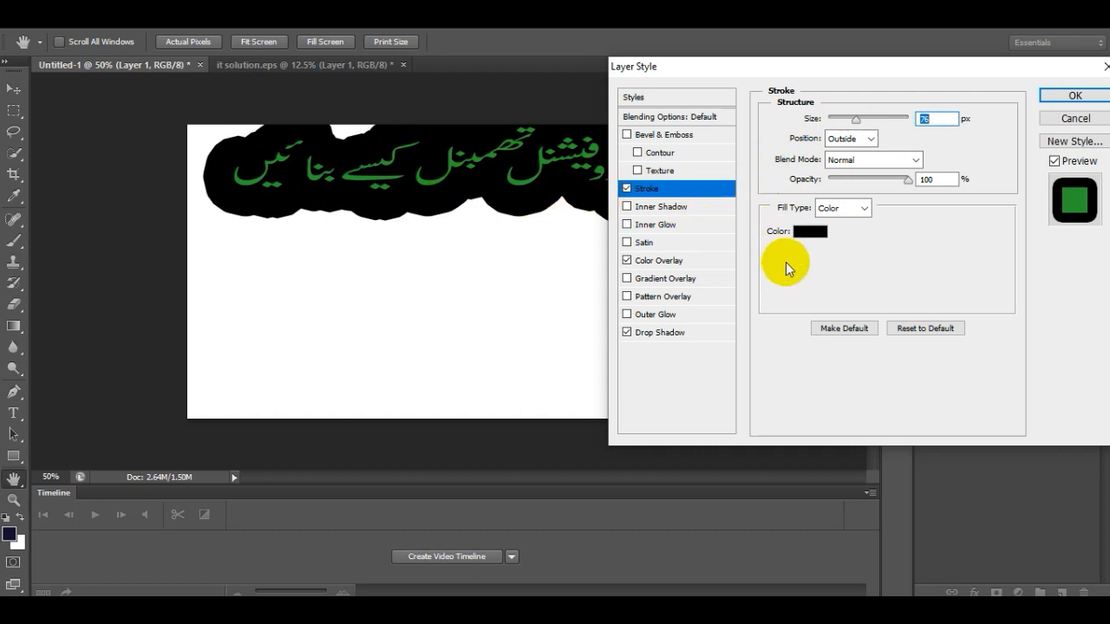
left_click(808, 234)
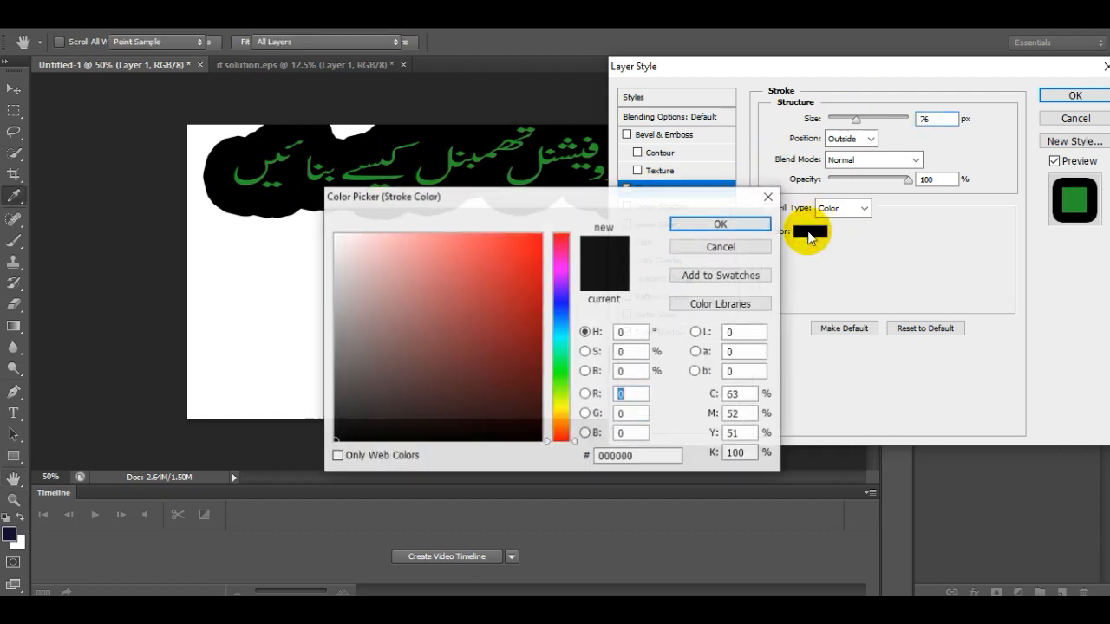
mouse_move(459, 309)
left_mouse_down()
mouse_move(490, 431)
mouse_move(530, 438)
left_mouse_up()
left_click(735, 226)
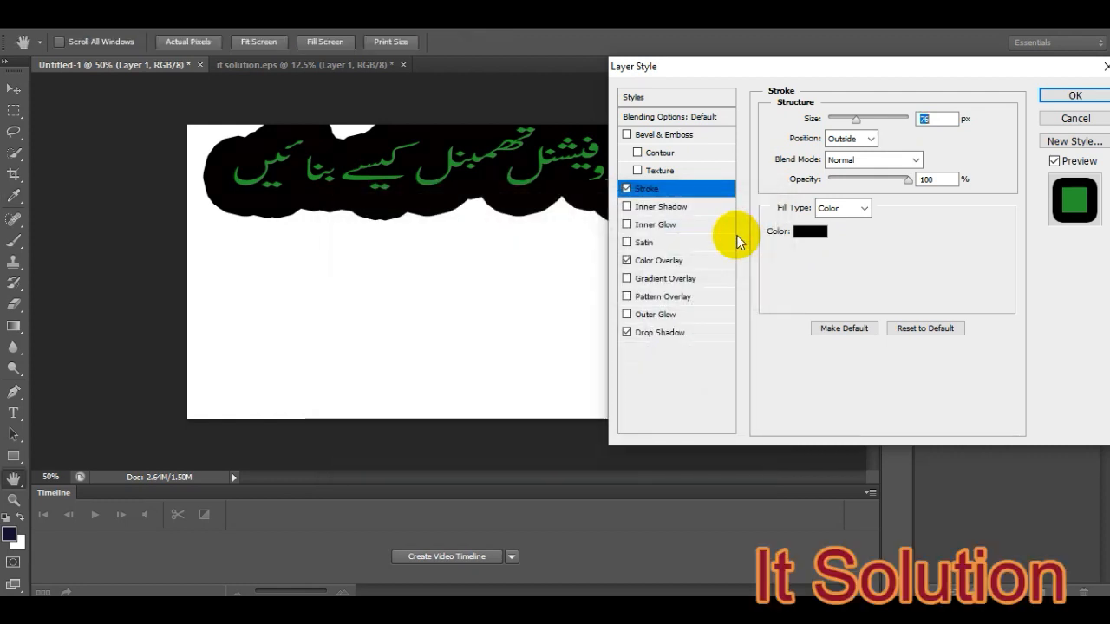
- Try the Inside and Center stroke positions, return to Outside, and apply the layer style
left_click(864, 140)
left_click(845, 157)
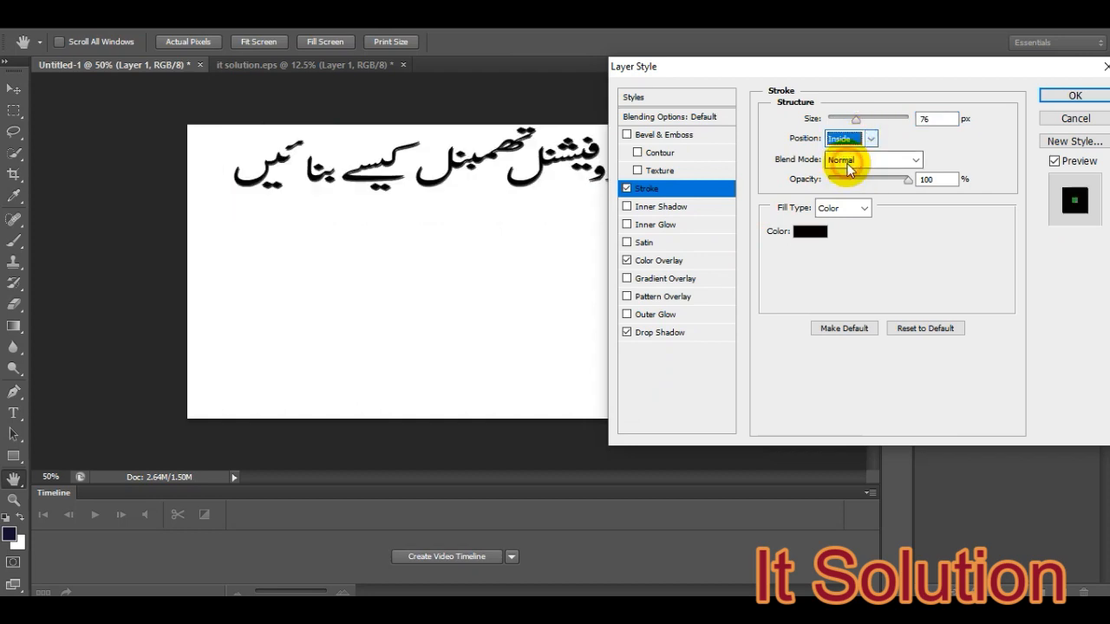
left_click(858, 140)
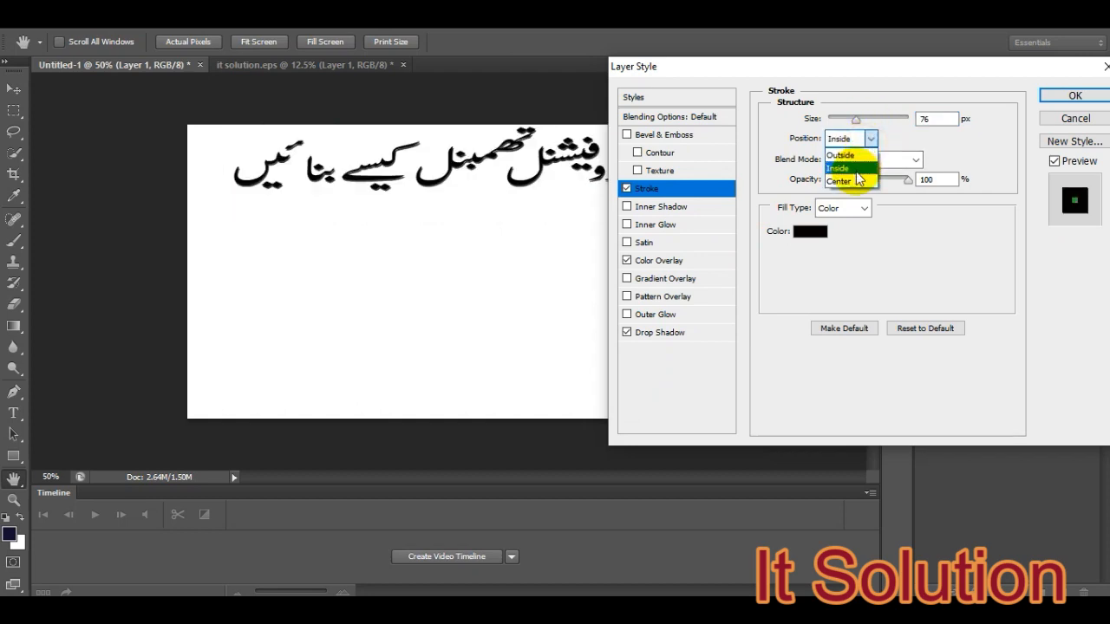
left_click(849, 181)
left_click(845, 139)
left_click(841, 145)
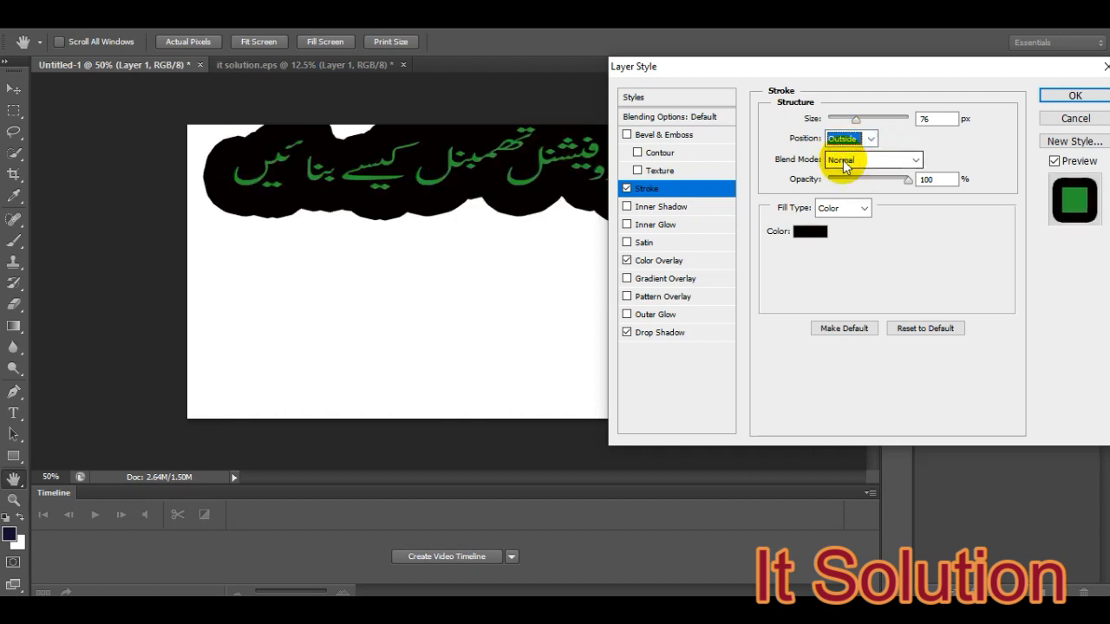
left_click(1072, 96)
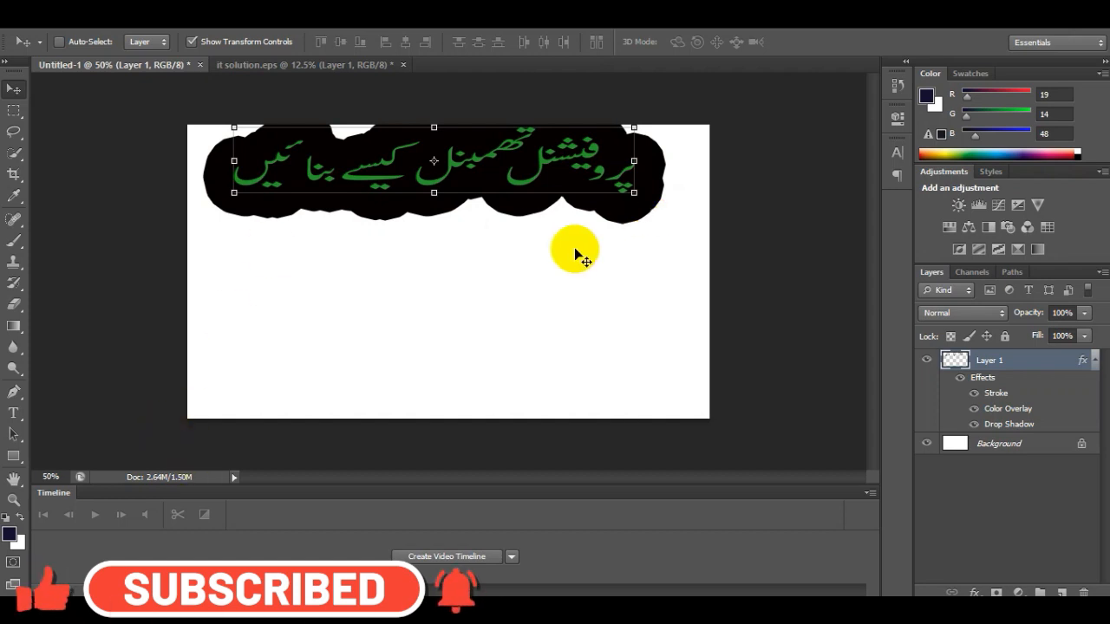
- Draw a rectangle of about 1270 × 216 px over the Urdu text along the canvas's upper edge and make its stroke yellow
left_click(21, 459)
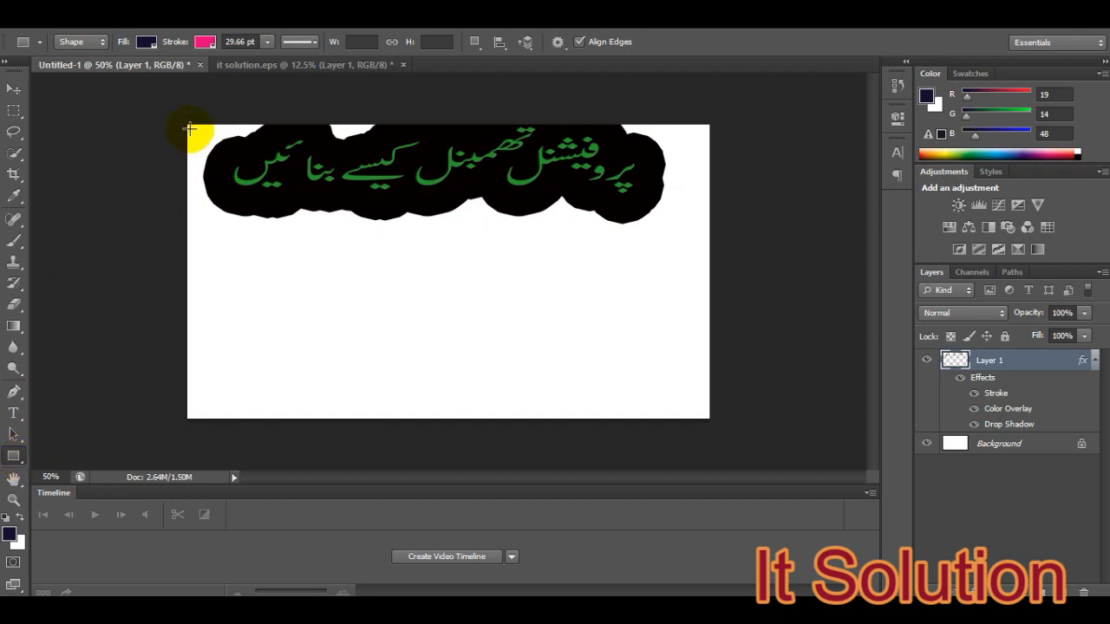
left_click_drag(189, 127, 706, 213)
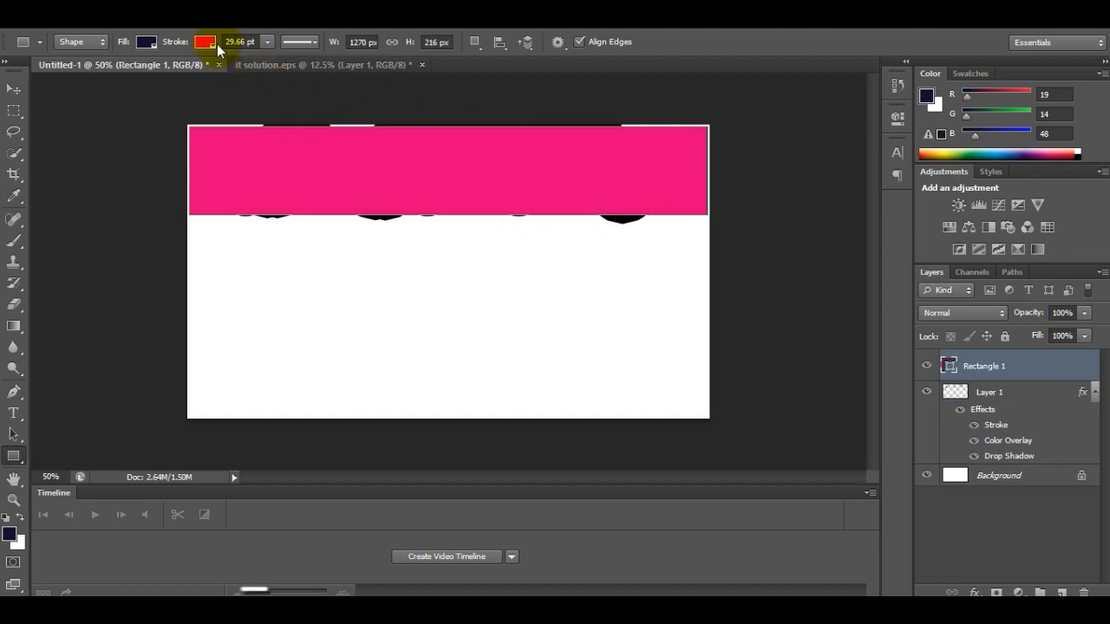
left_click(216, 43)
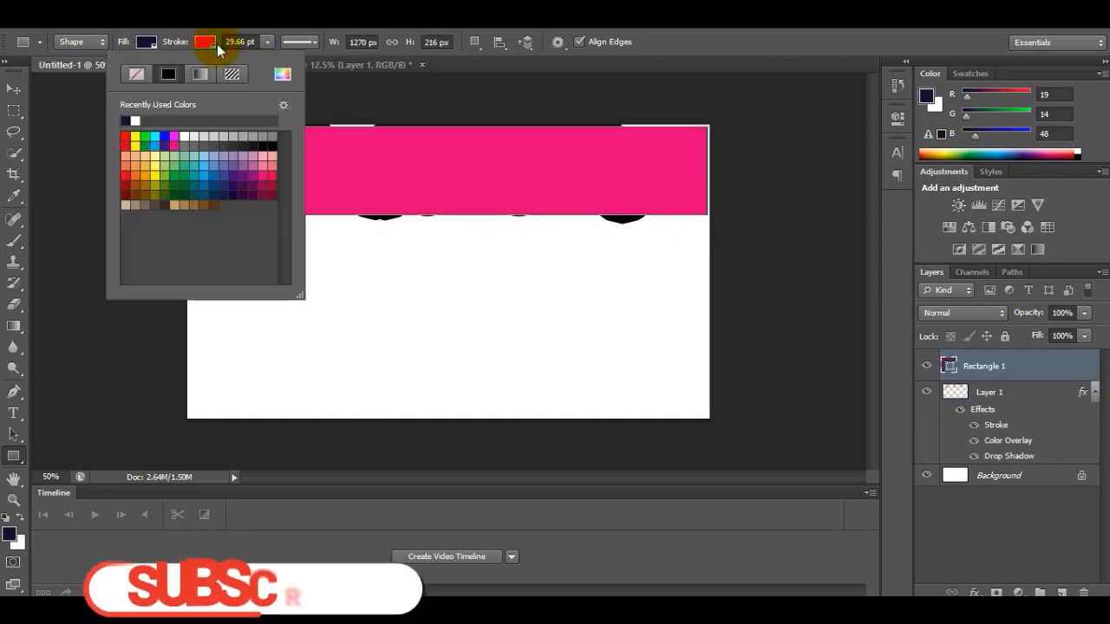
left_click(164, 171)
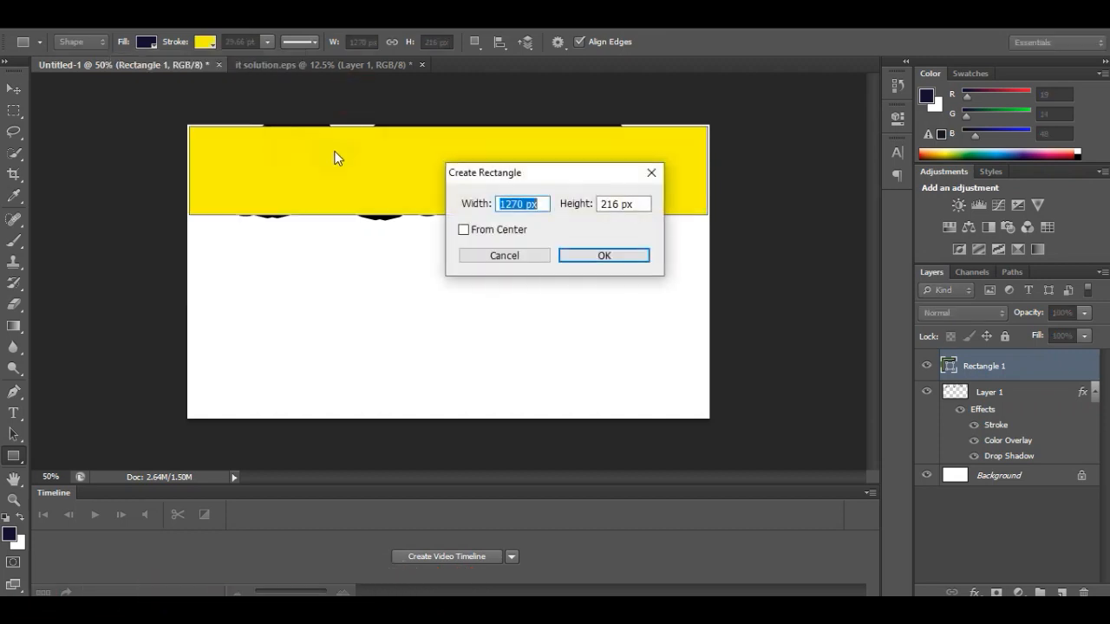
left_click(655, 172)
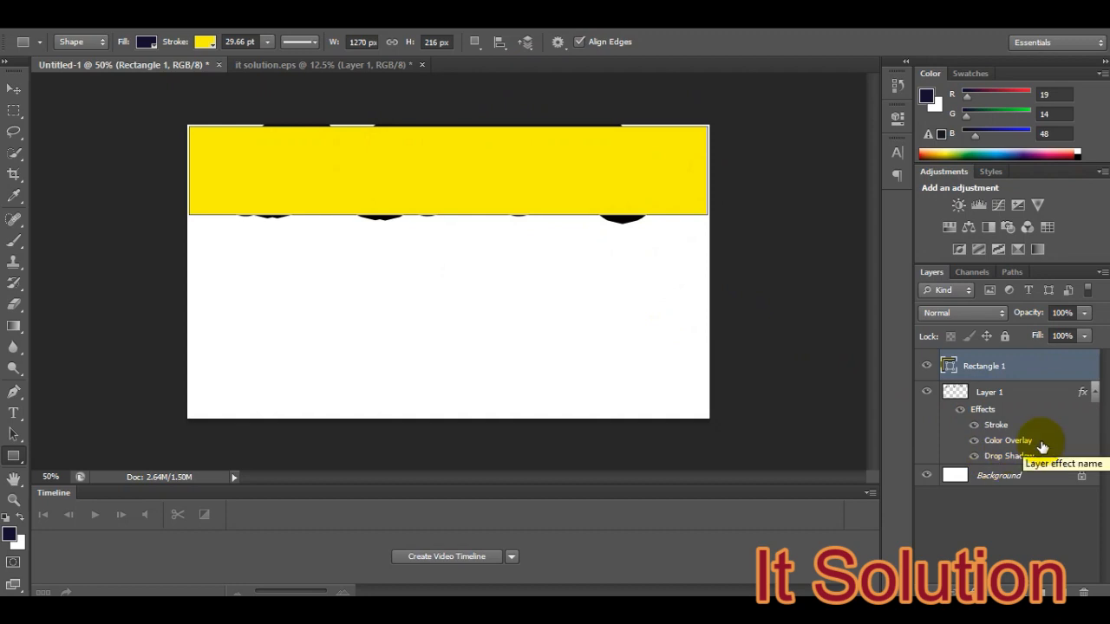
- Rename the Urdu text layer, Layer 1, as urdu
left_click(990, 401)
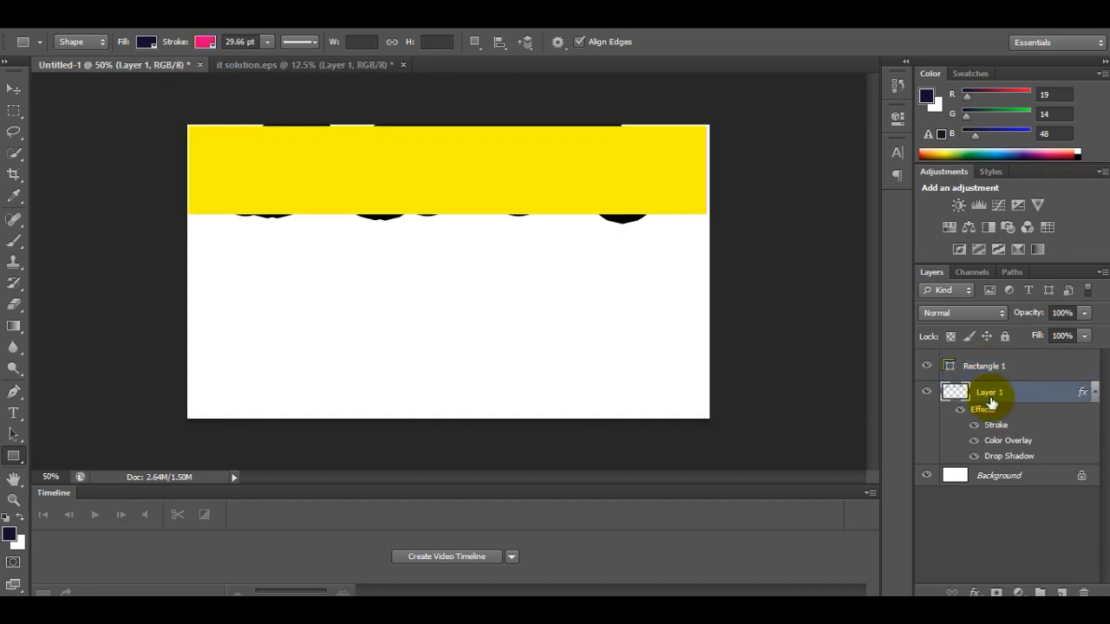
right_click(990, 402)
left_click(990, 397)
double_click(992, 391)
type("urdu")
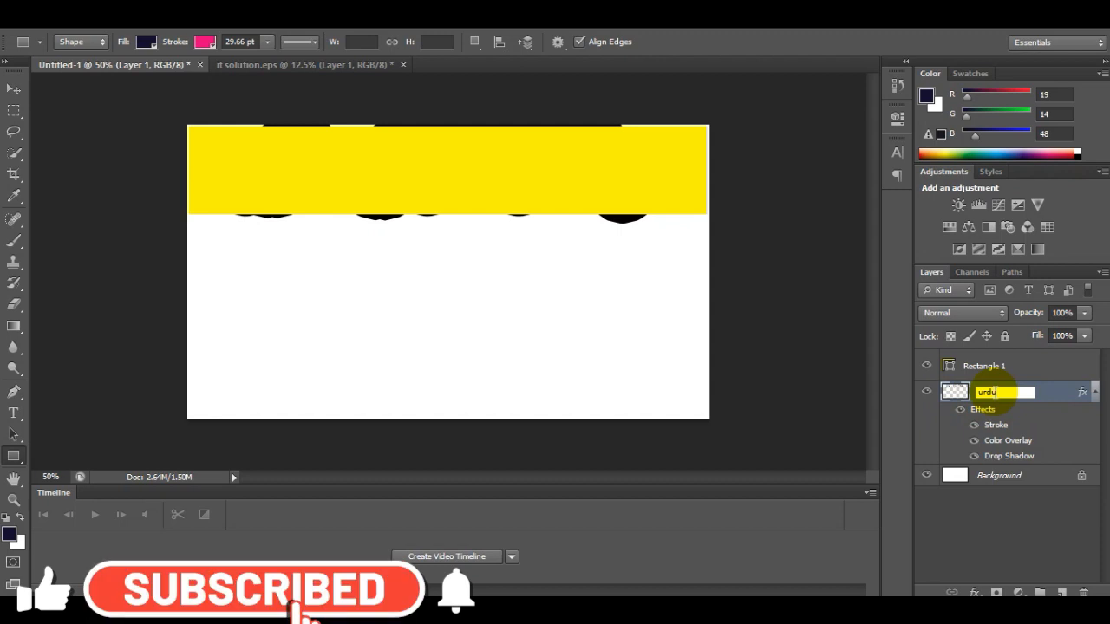
key("Return")
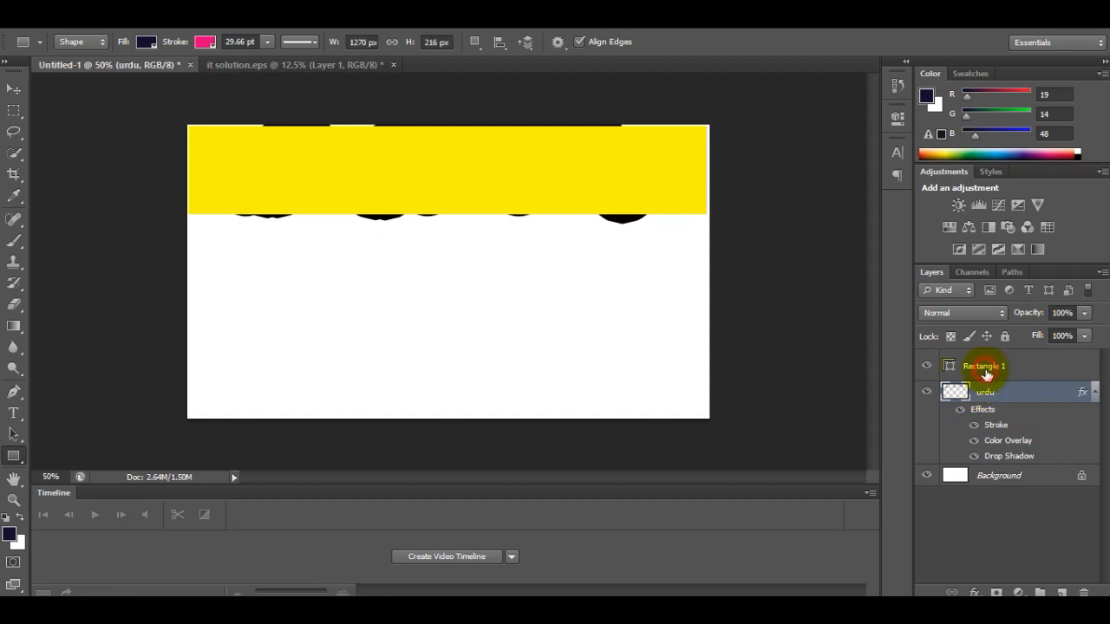
- Move the urdu layer above the Rectangle 1 layer so the text sits in front of the yellow rectangle
left_click(986, 375)
left_click(981, 391)
left_click(983, 368)
left_click(975, 398)
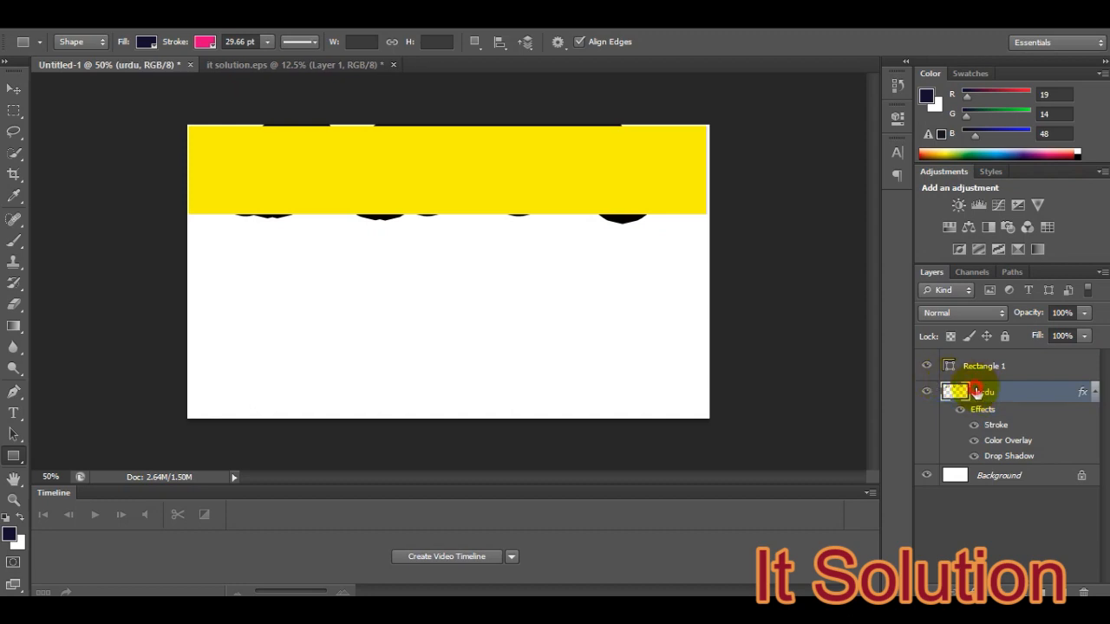
left_click_drag(977, 392, 977, 360)
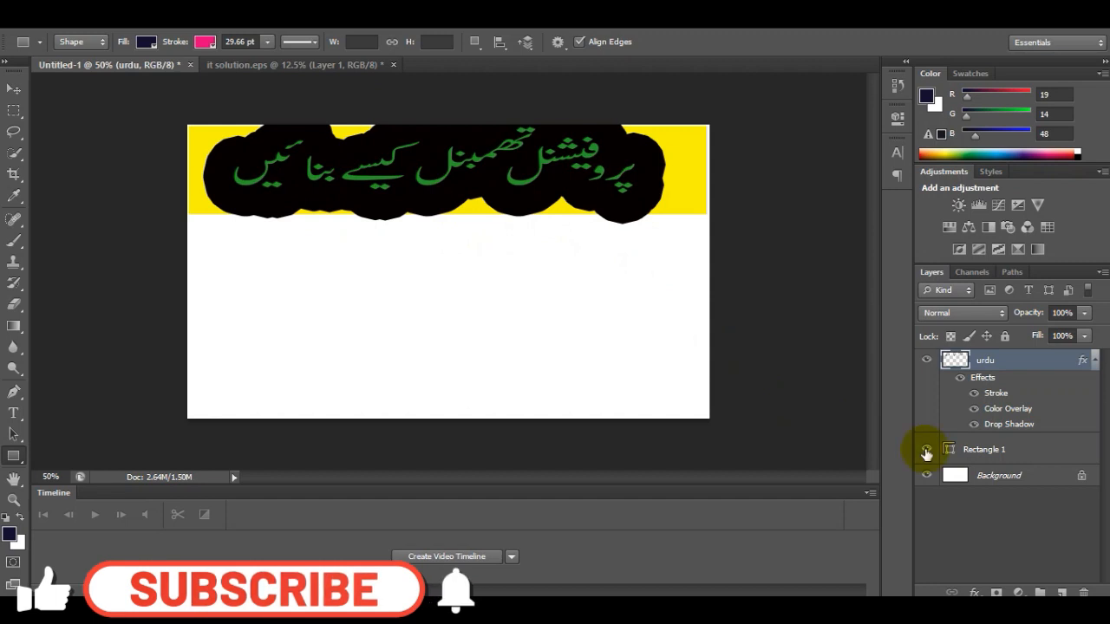
- Move Rectangle 1 back above the urdu layer, and return urdu to the top of the layer stack
left_click(980, 451)
left_click_drag(976, 456, 977, 362)
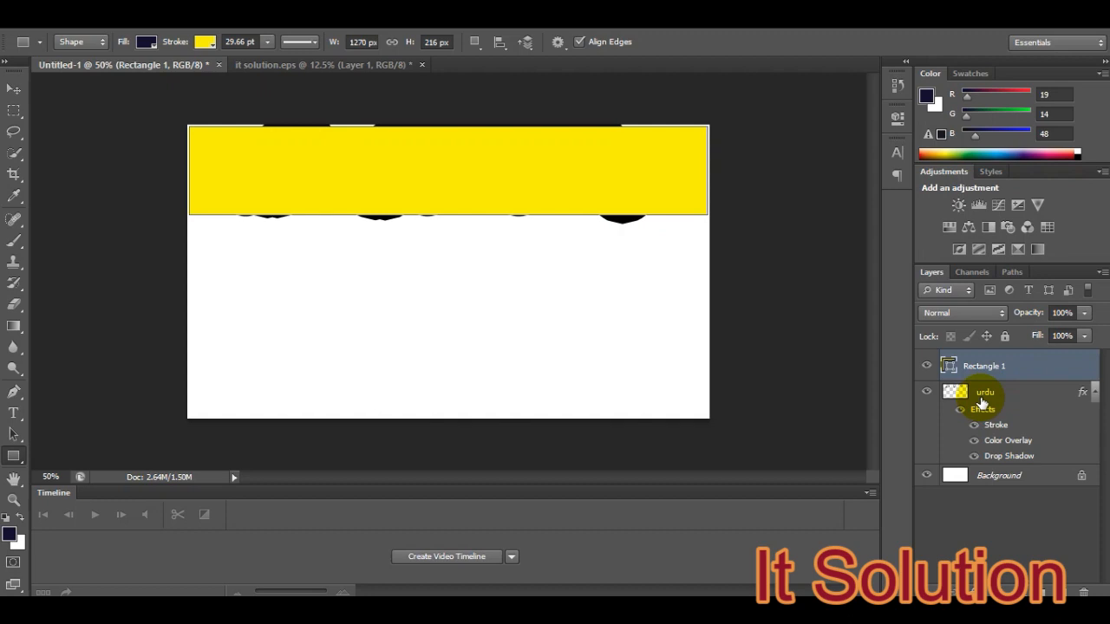
left_click_drag(982, 403, 983, 359)
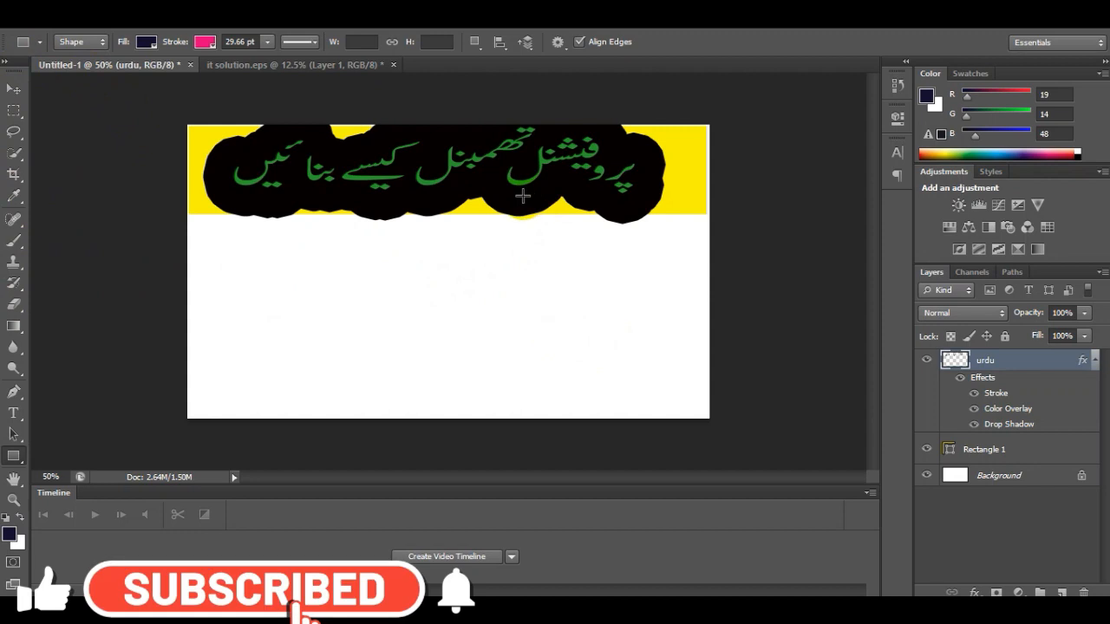
- Open the JPEG portrait of the man in the cap from the Desktop as a separate document
right_click(421, 67)
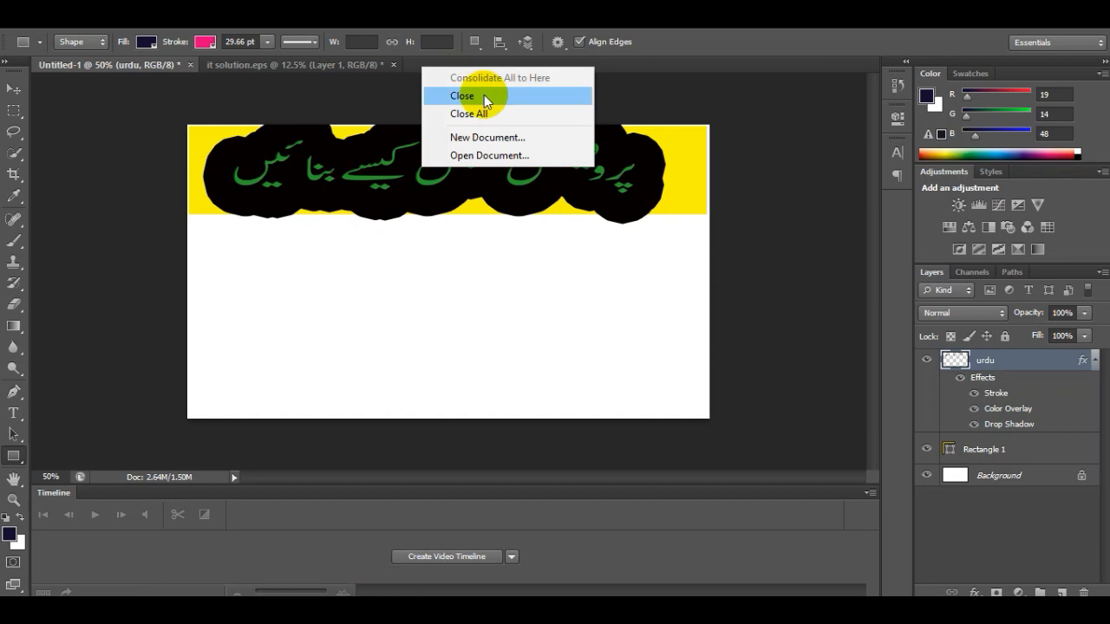
left_click(474, 155)
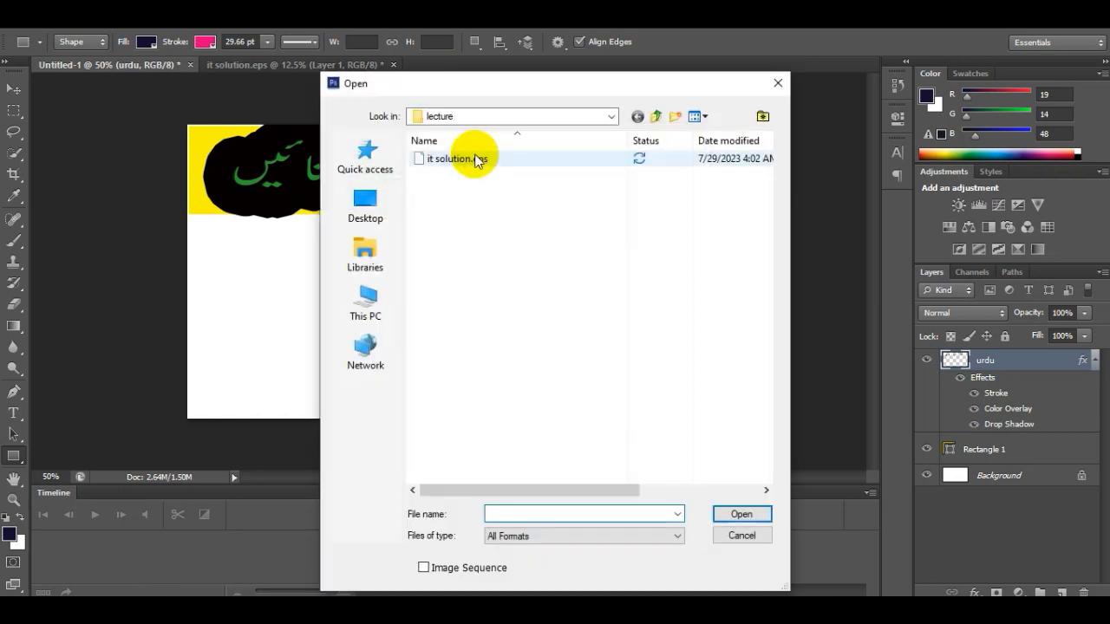
left_click(378, 220)
scroll(546, 348, "down", 3)
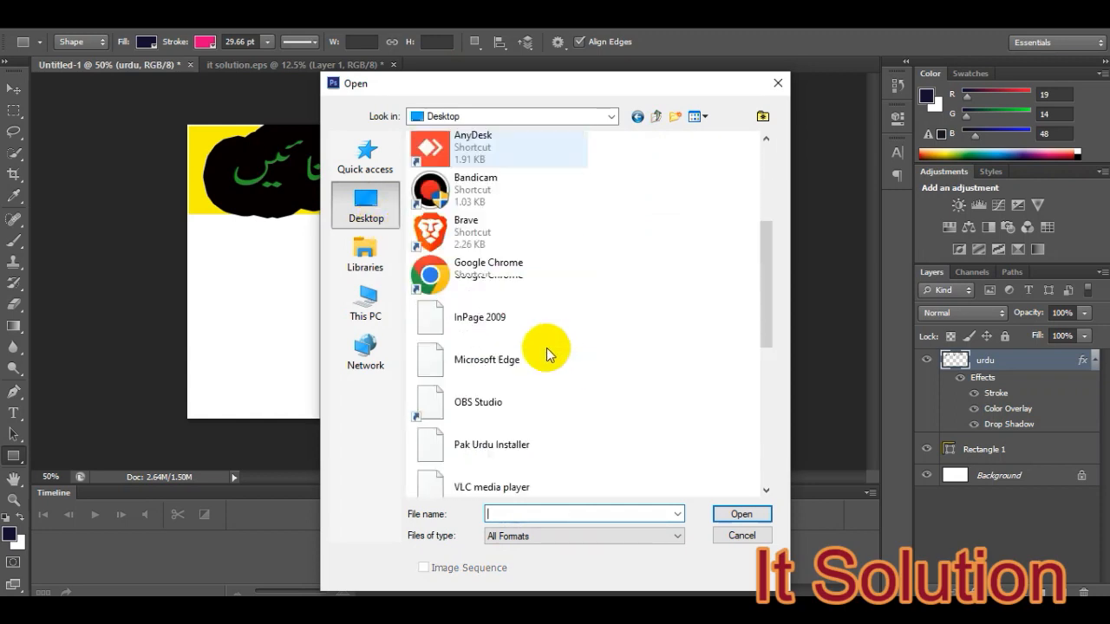
scroll(546, 348, "down", 5)
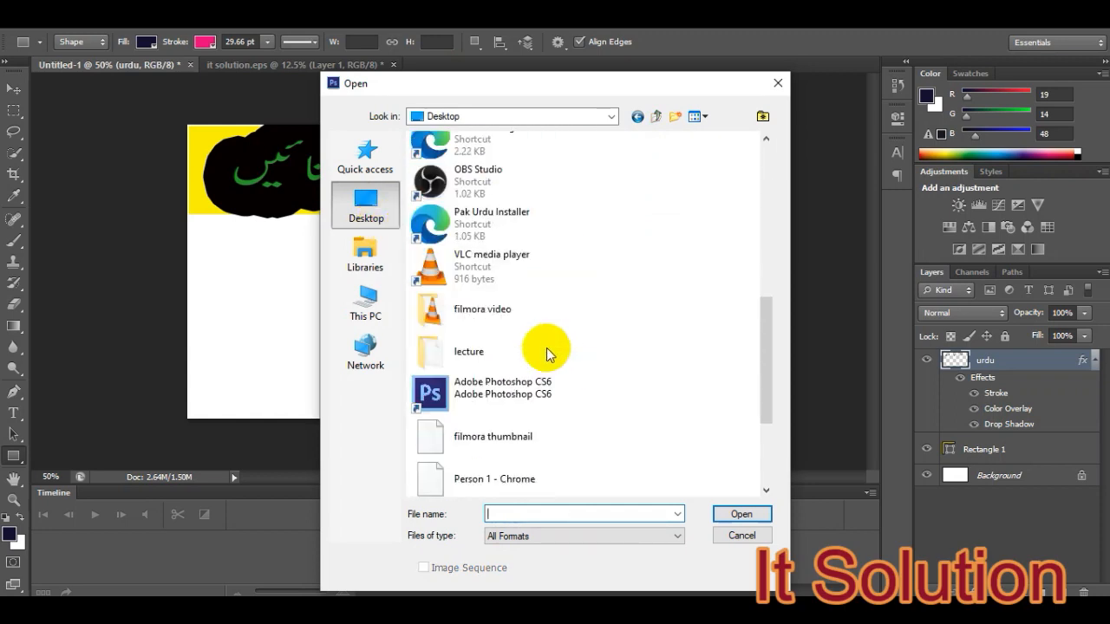
scroll(546, 347, "down", 3)
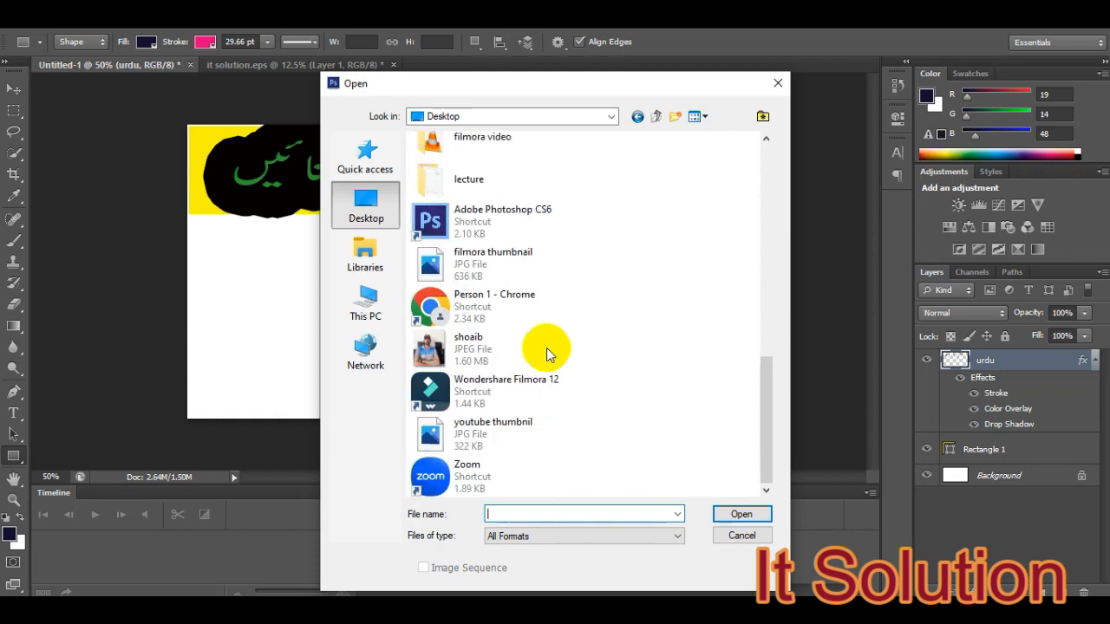
left_click(473, 345)
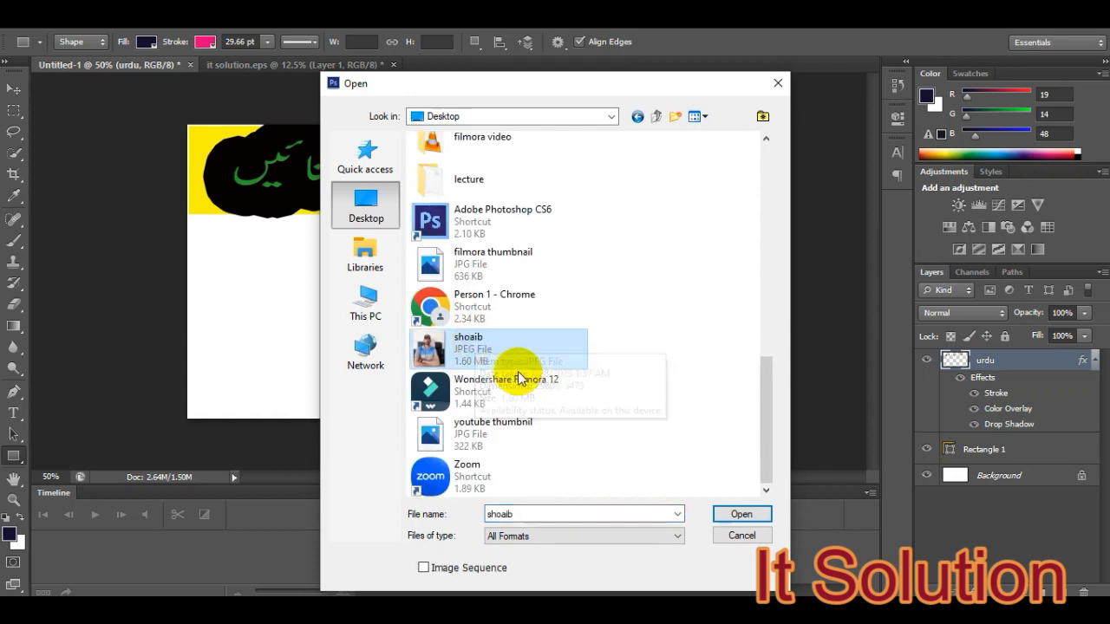
left_click(737, 516)
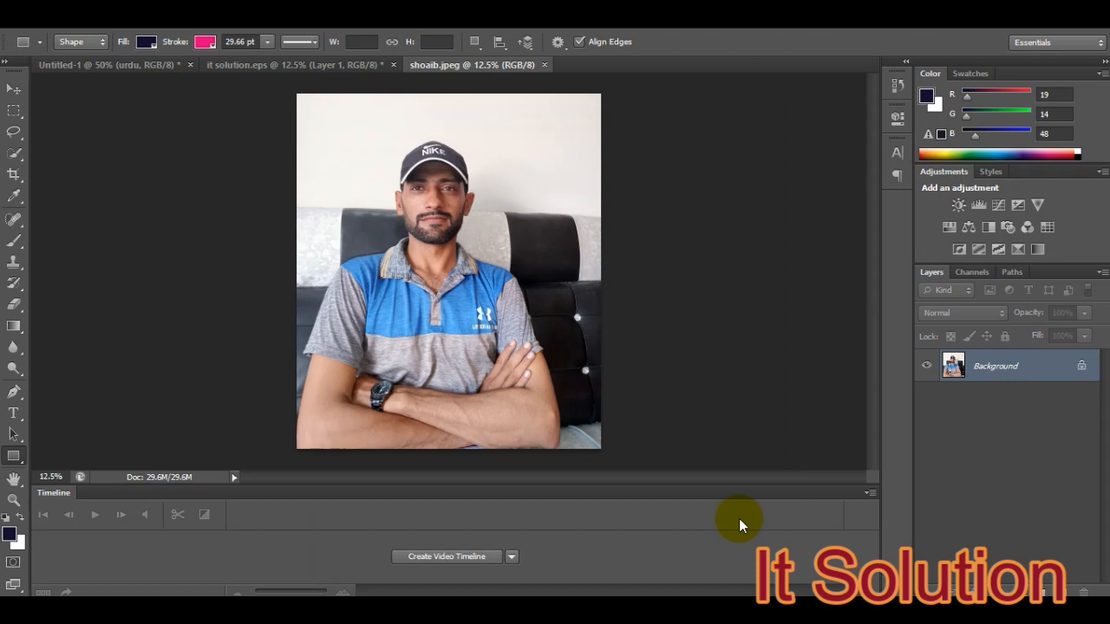
- Select the man's whole figure, from cap to folded arms, with the Quick Selection tool
key("w")
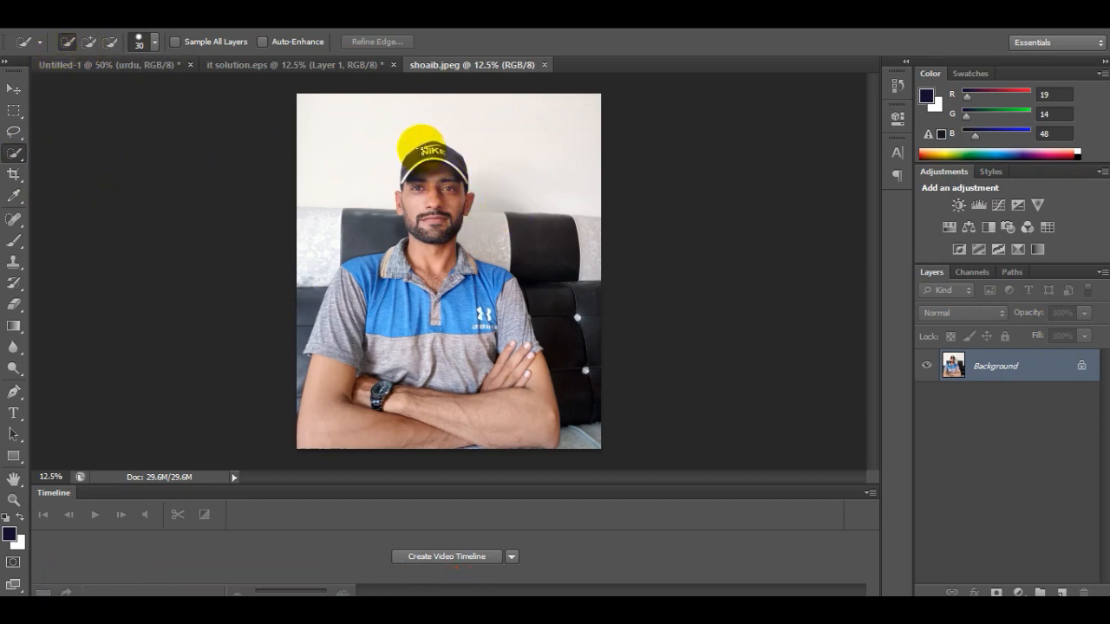
mouse_move(422, 150)
left_mouse_down()
mouse_move(465, 338)
mouse_move(517, 433)
left_mouse_up()
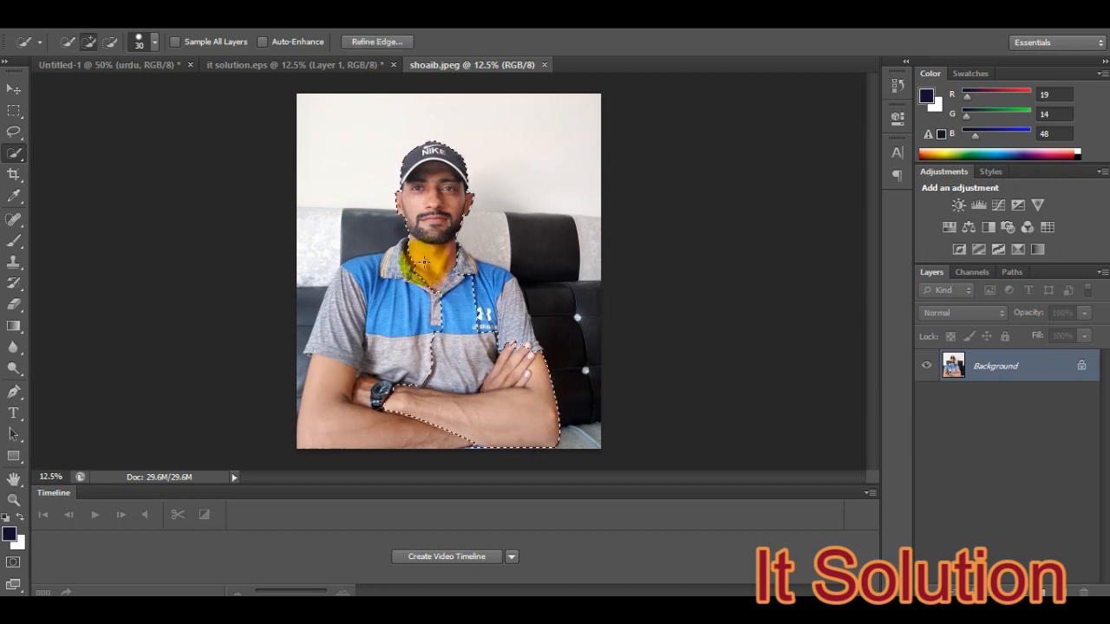
left_click_drag(411, 257, 366, 284)
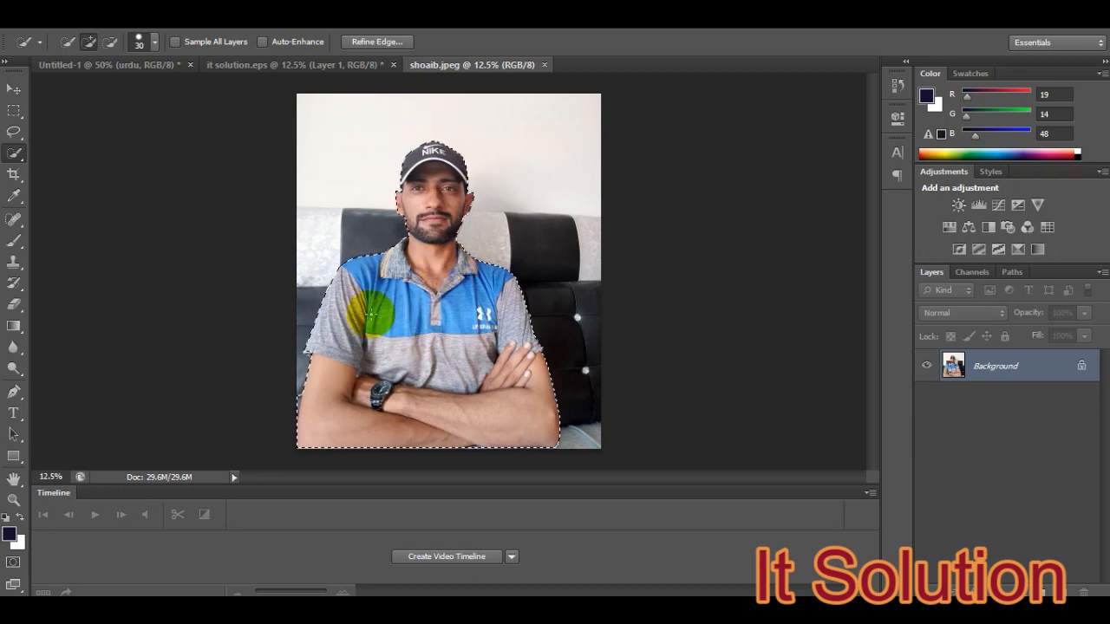
- Feather the selection around the man with a radius of 5 pixels
right_click(375, 296)
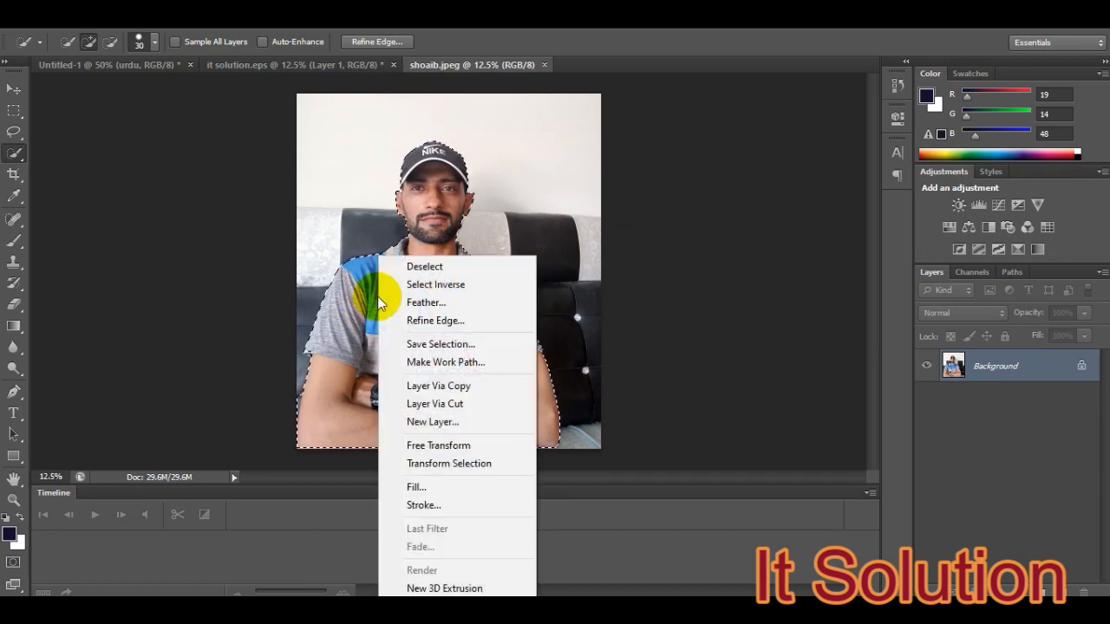
left_click(425, 302)
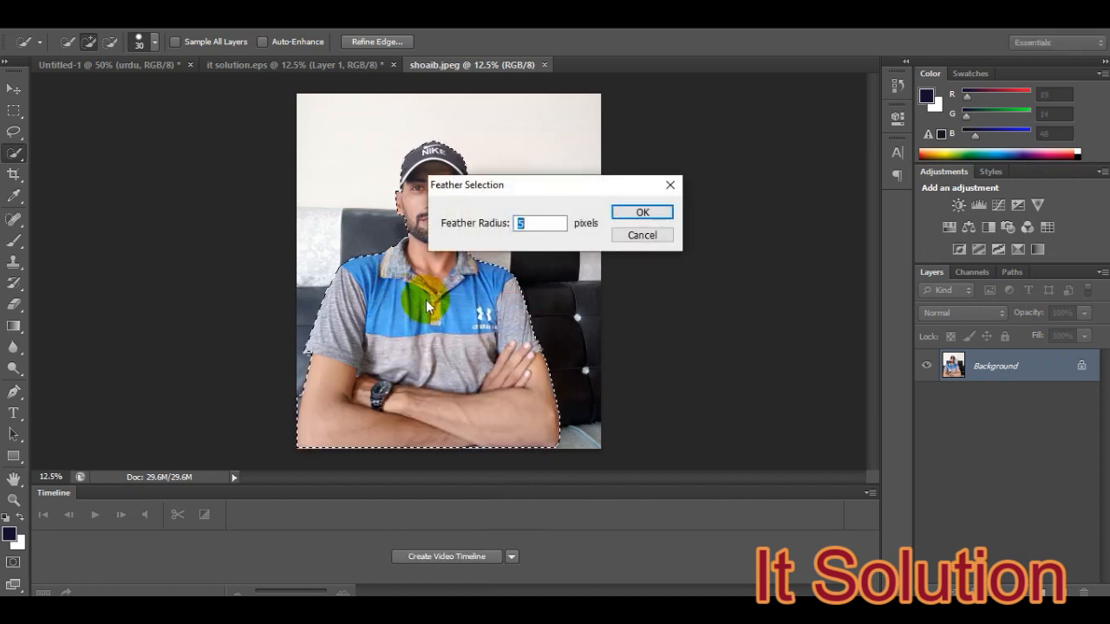
left_click(618, 214)
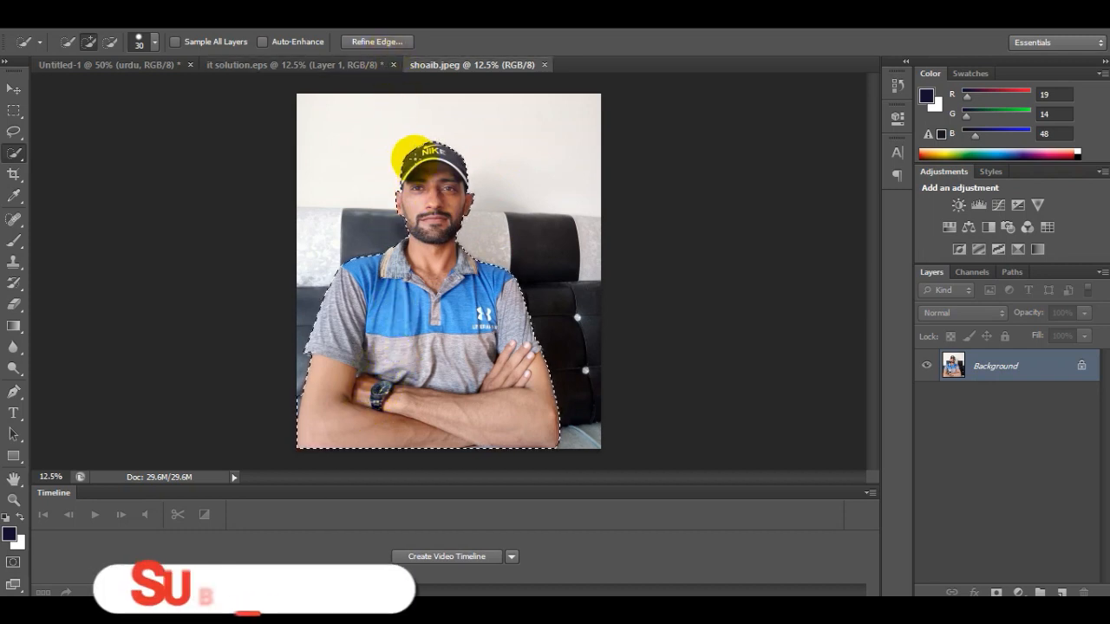
- In Refine Edge, set Smooth to 2, Feather to 2 px, Contrast to 1% and Shift Edge to 2%
left_click(370, 42)
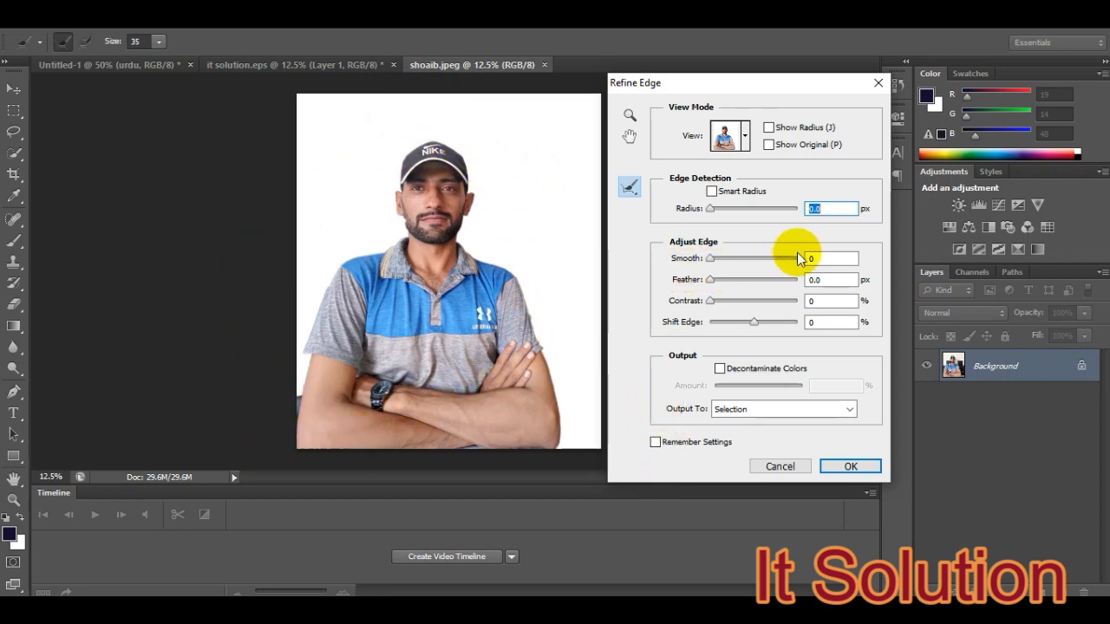
double_click(832, 257)
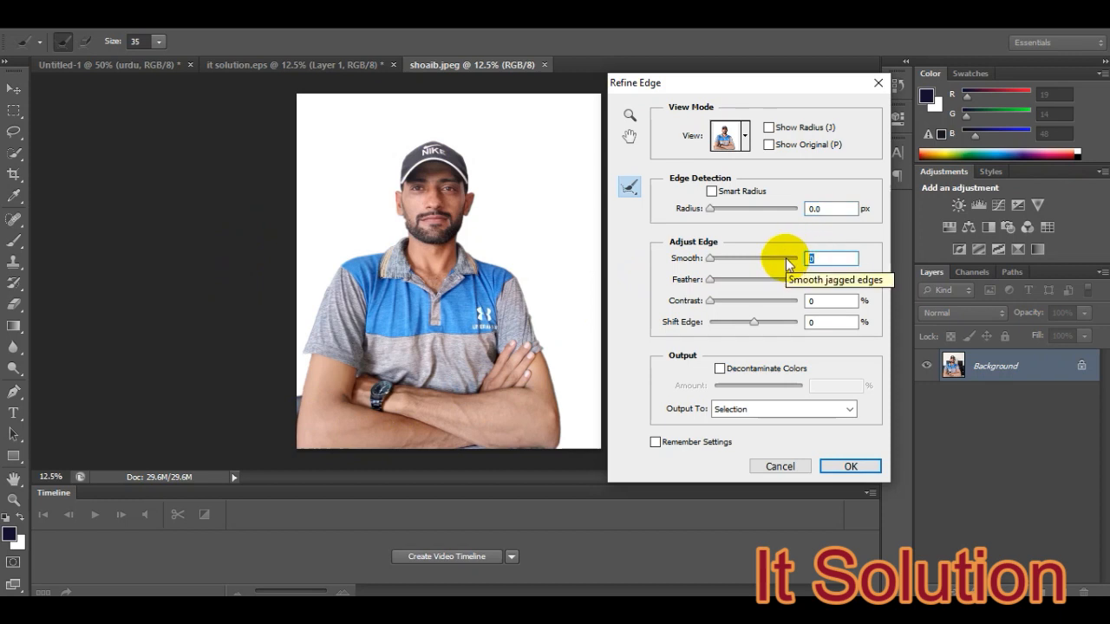
type("2")
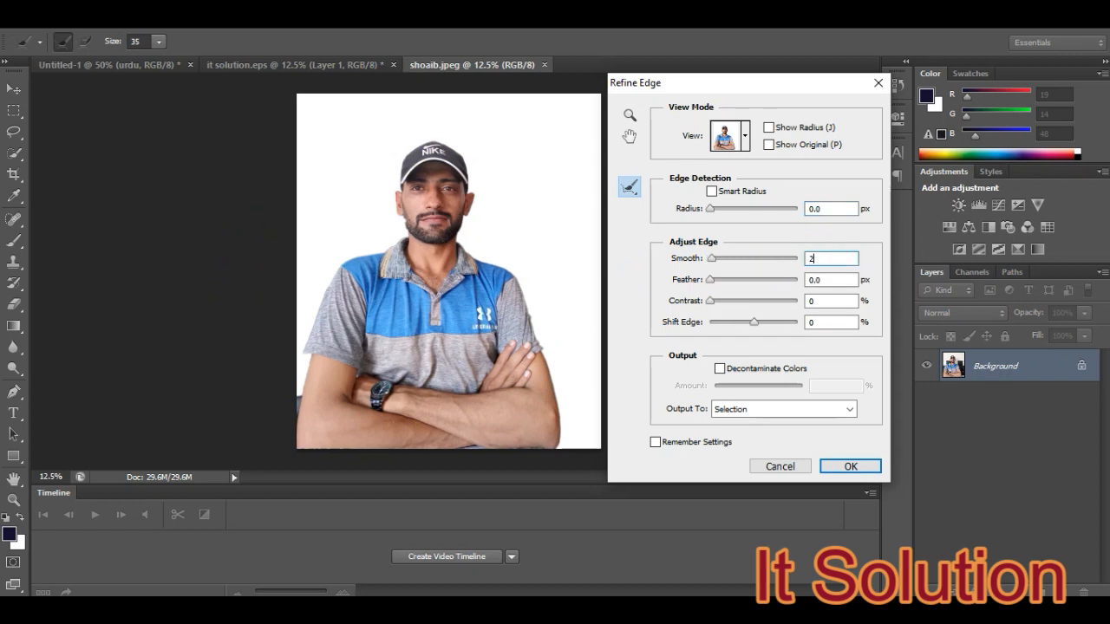
double_click(813, 279)
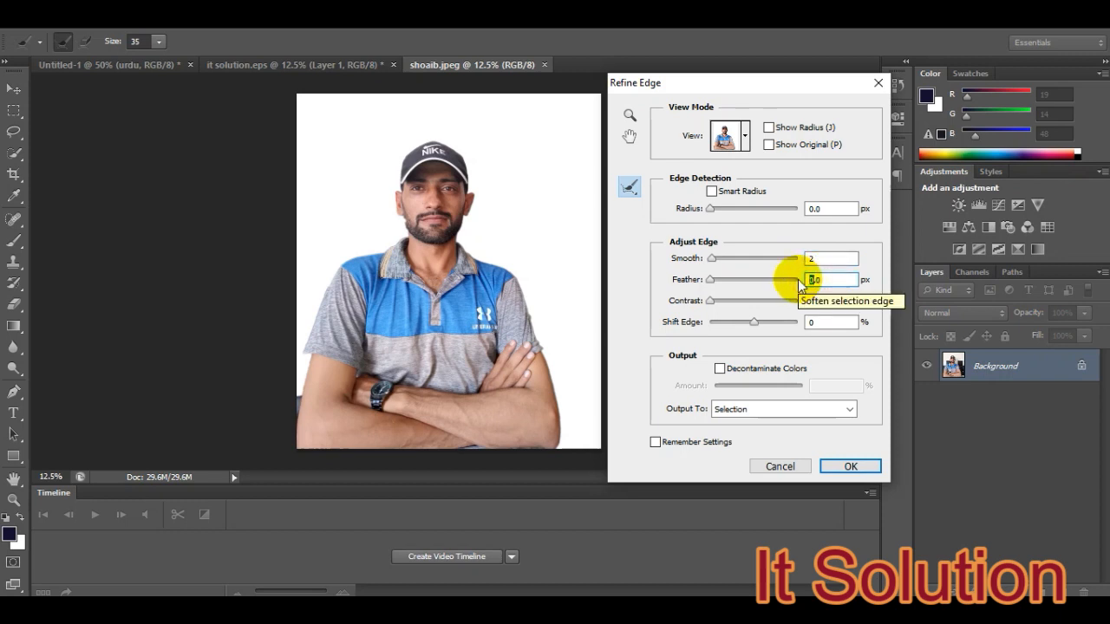
type("2")
double_click(855, 302)
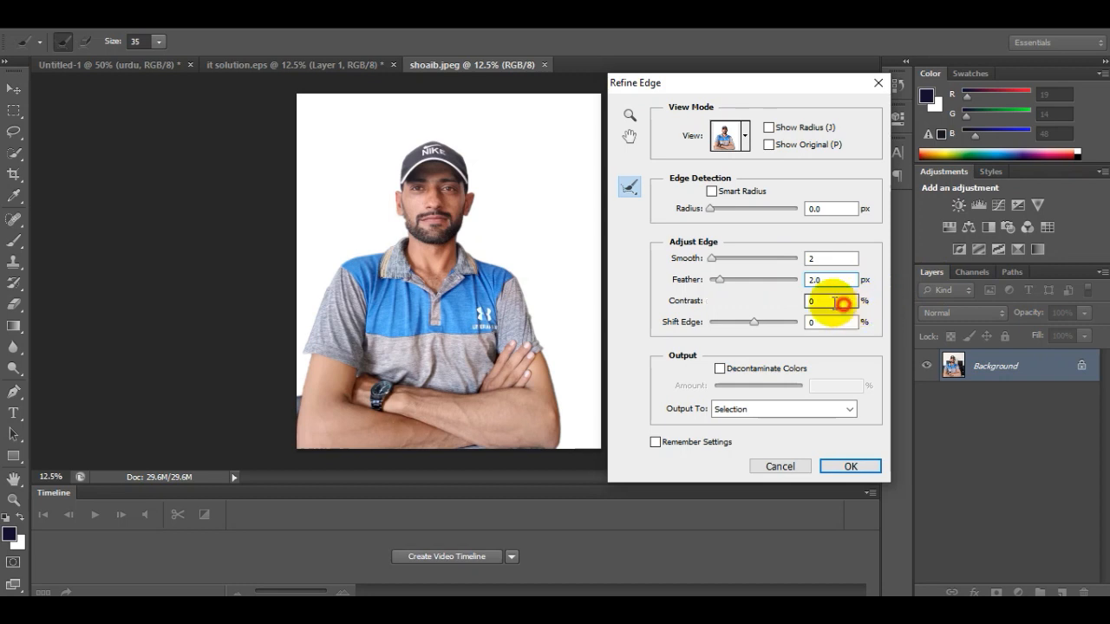
type("1")
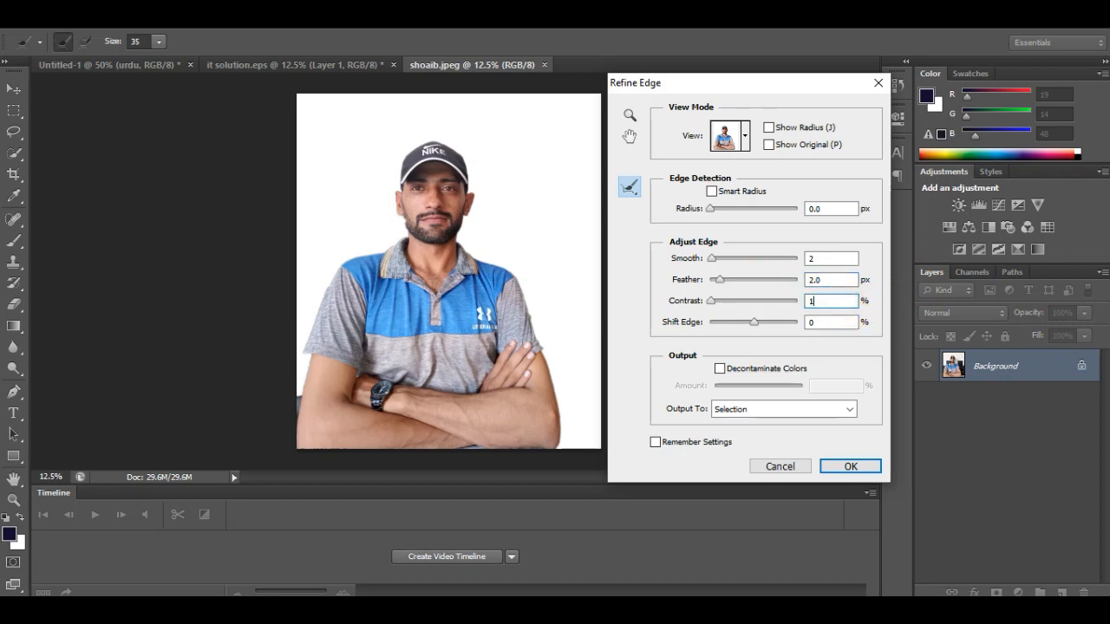
double_click(832, 322)
type("2")
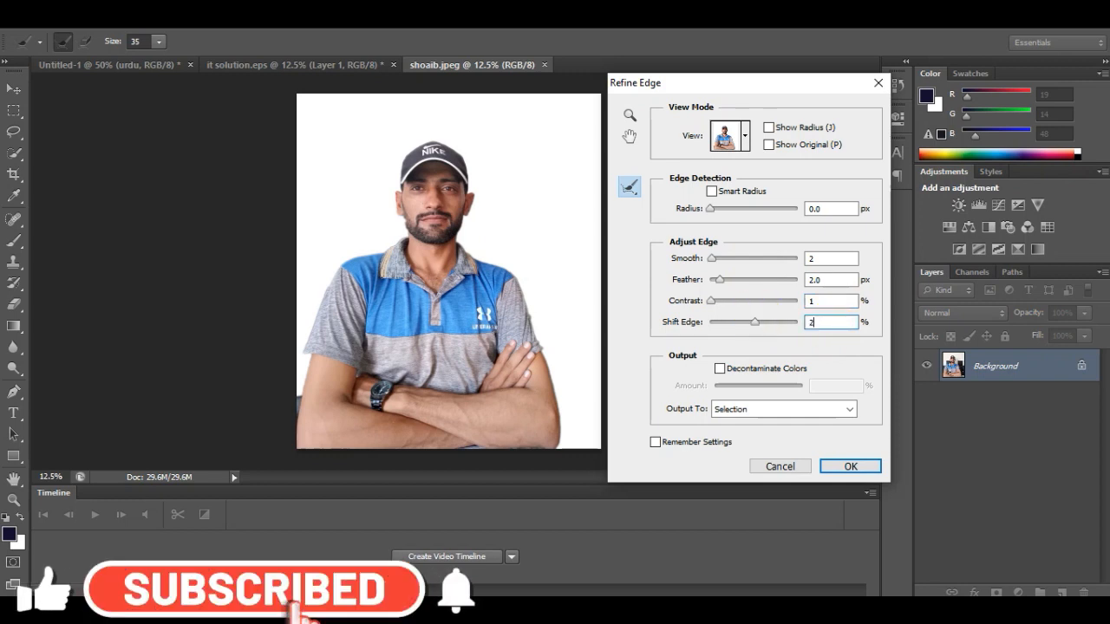
- Decontaminate the edge colours by 55% and output the refined selection as a new layer with layer mask
left_click(719, 370)
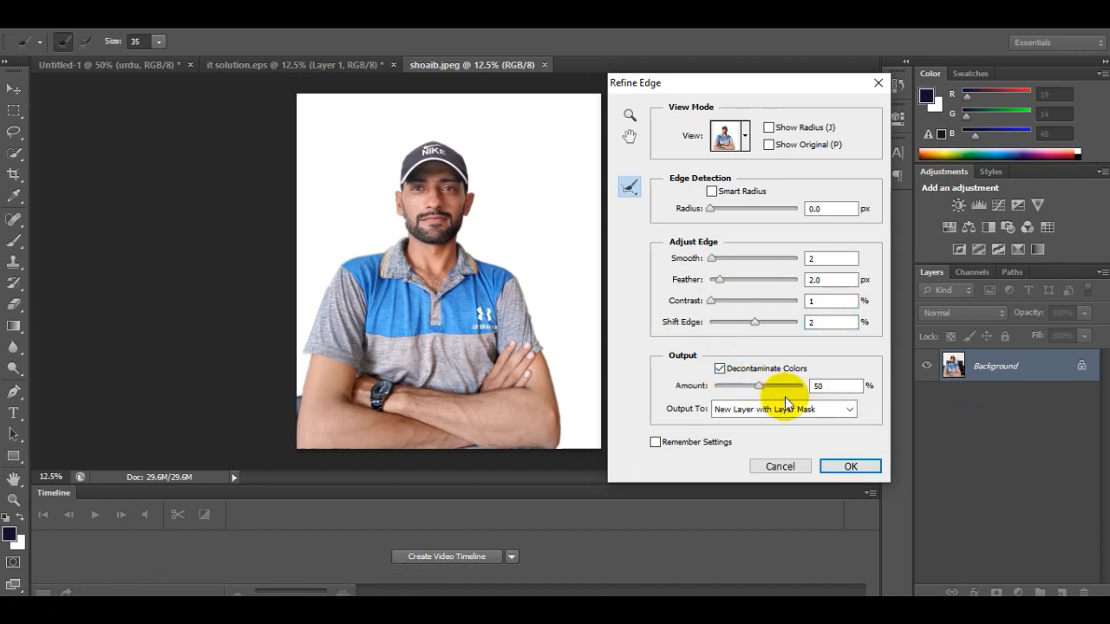
left_click(844, 386)
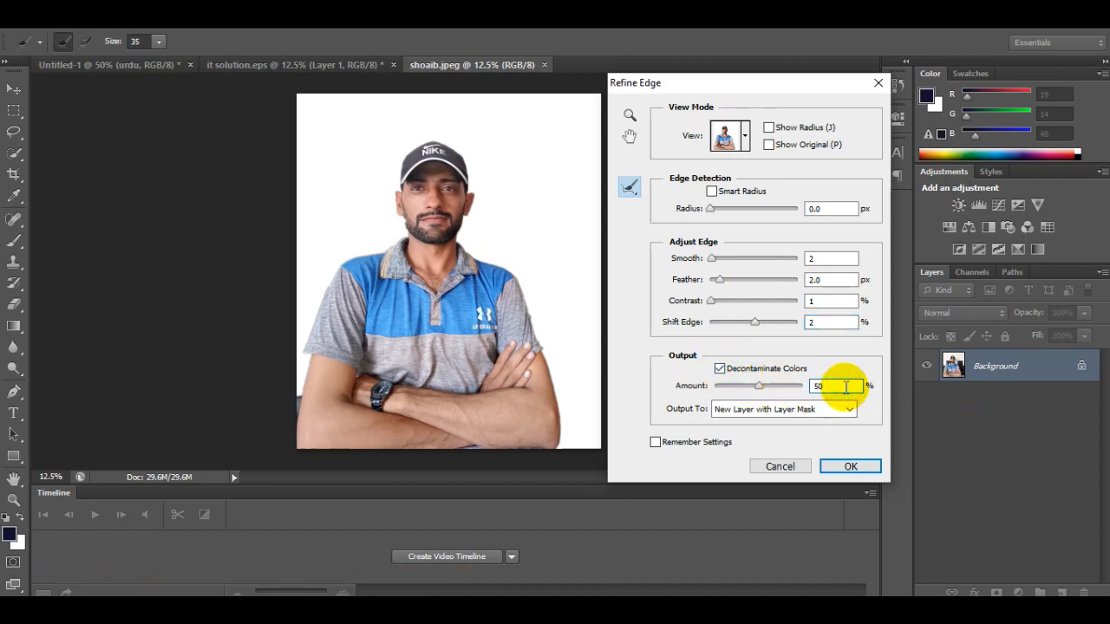
left_click(771, 418)
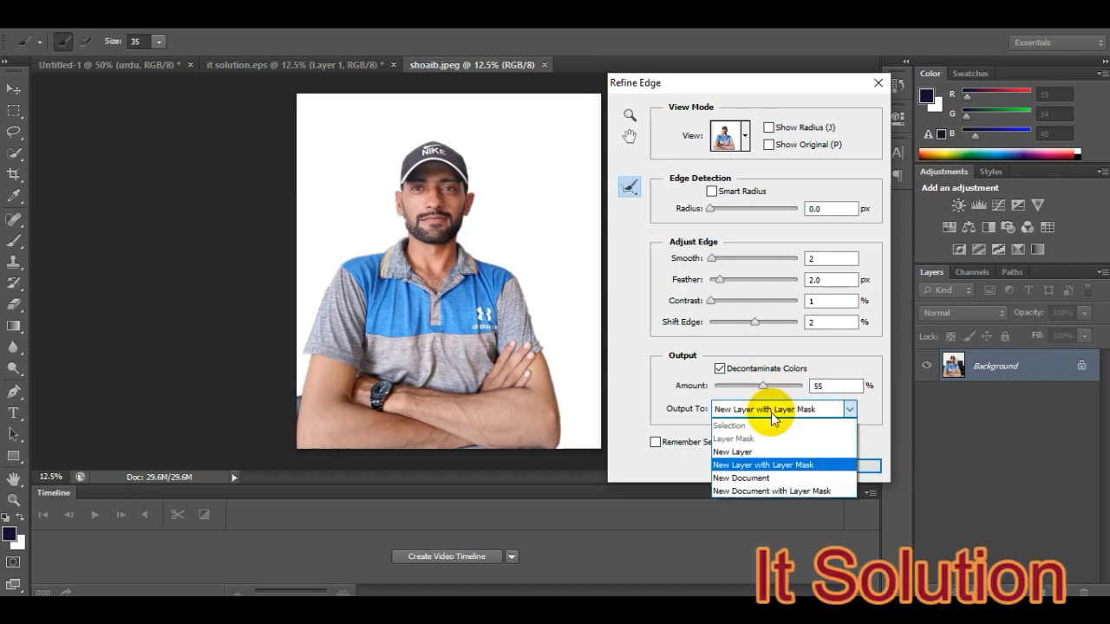
left_click(743, 462)
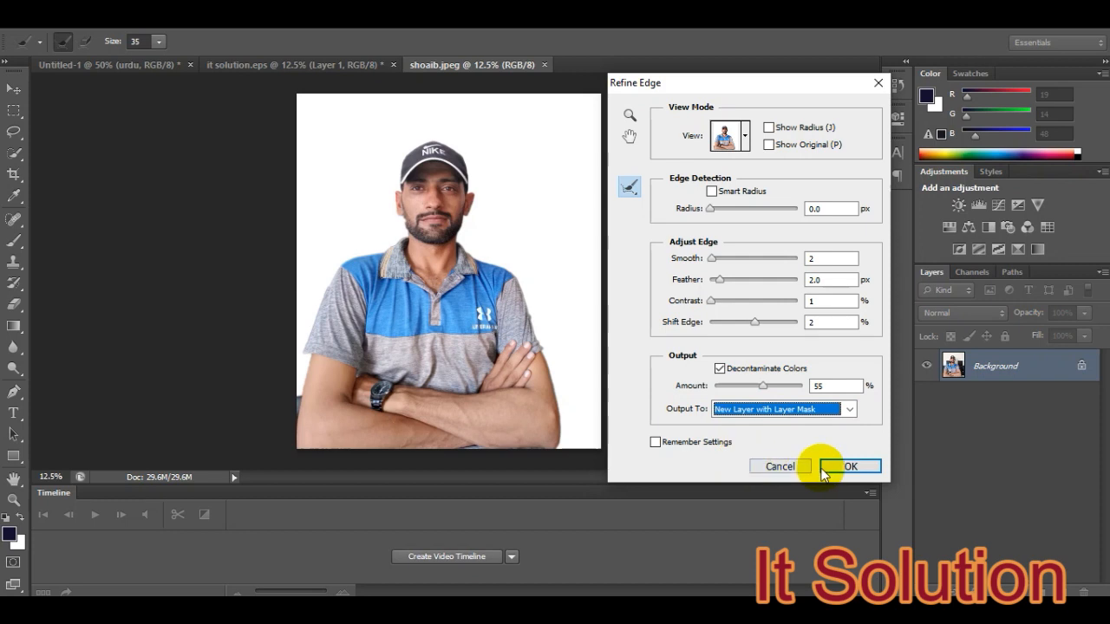
left_click(848, 467)
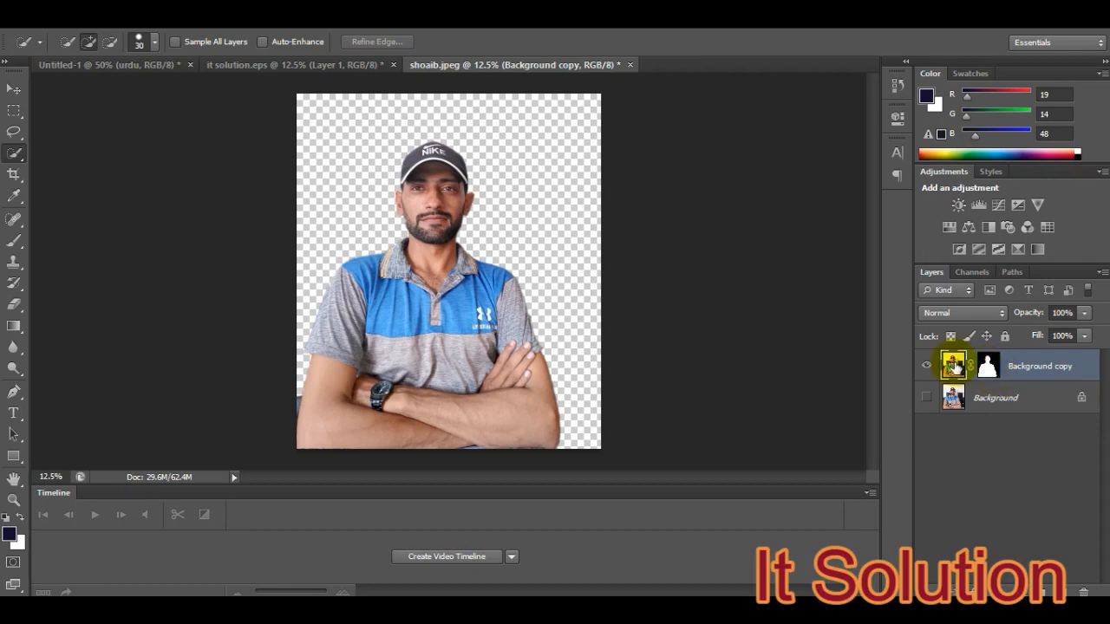
- Move the masked cut-out of the man from the portrait into the Untitled-1 thumbnail document
left_click(993, 371, "alt")
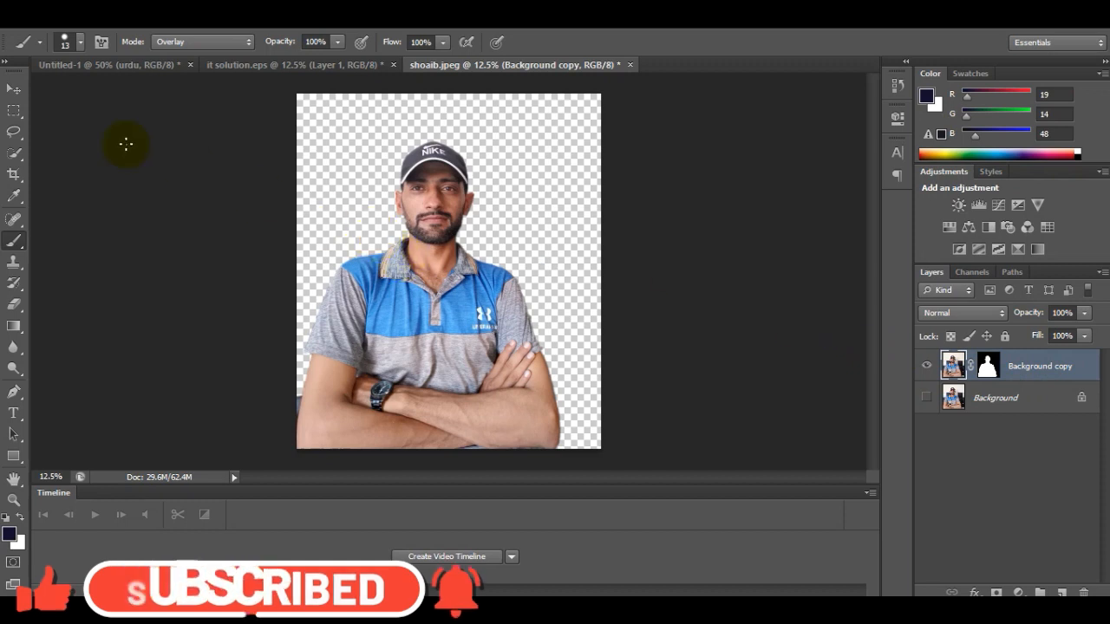
left_click(12, 96)
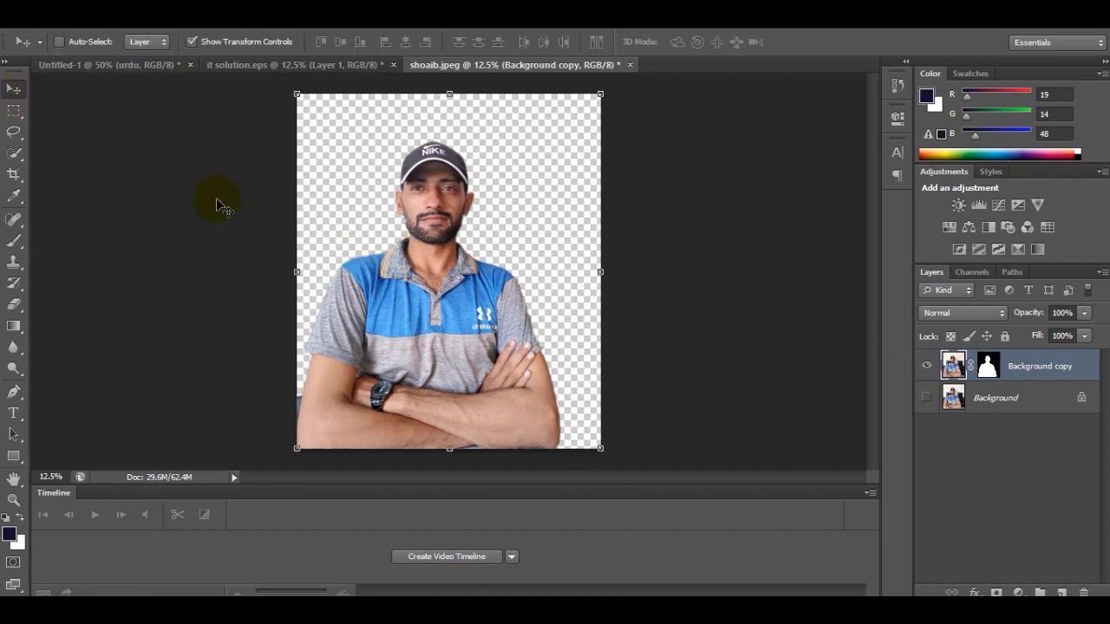
left_click_drag(463, 322, 268, 361)
mouse_move(364, 372)
left_mouse_down()
mouse_move(322, 228)
mouse_move(370, 108)
mouse_move(369, 360)
left_mouse_up()
left_click_drag(374, 230, 377, 293)
left_click_drag(397, 162, 608, 358)
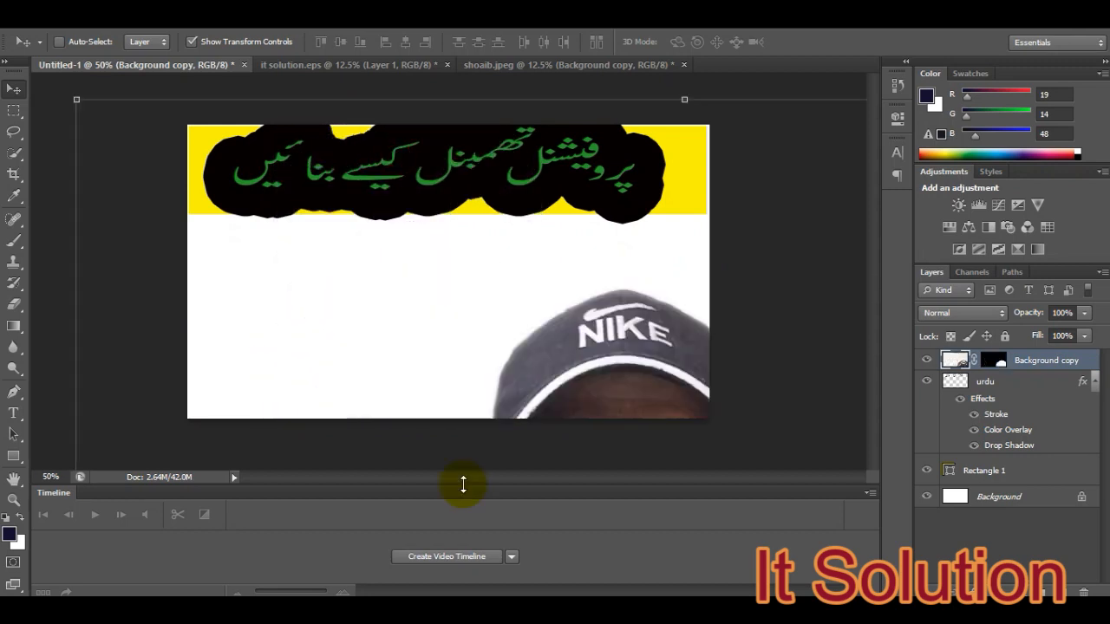
- Undo the last move, scale the man's cut-out down with Free Transform and place it in the canvas's lower-left corner
key("ctrl+z")
key("ctrl+t")
left_click_drag(56, 109, 293, 320)
left_click_drag(562, 417, 400, 221)
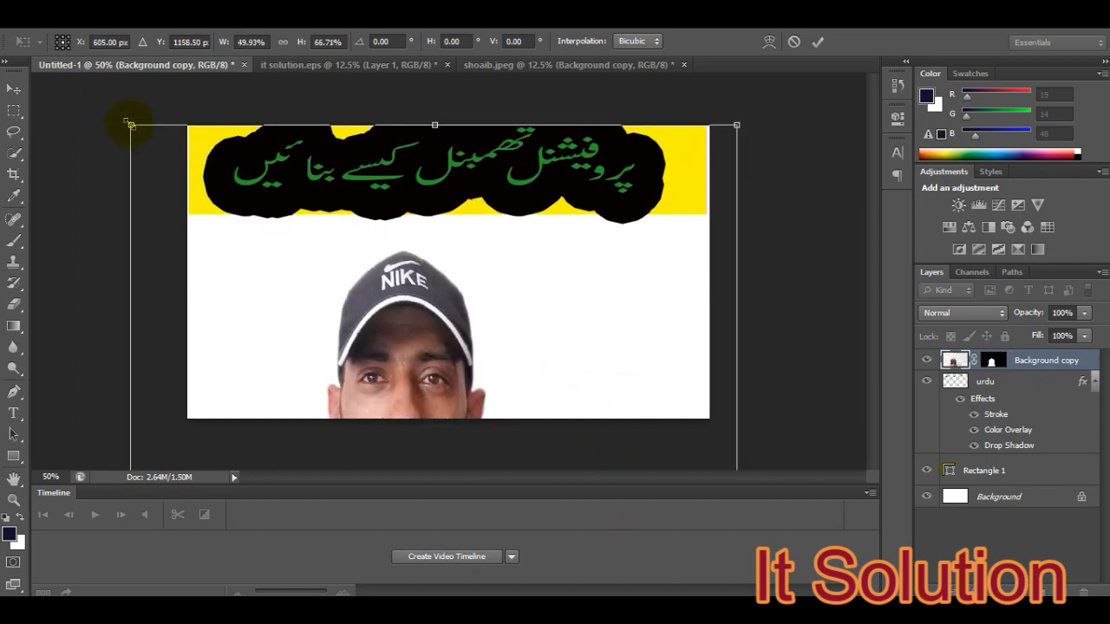
left_click_drag(130, 125, 374, 341)
left_click_drag(512, 393, 143, 269)
key("Return")
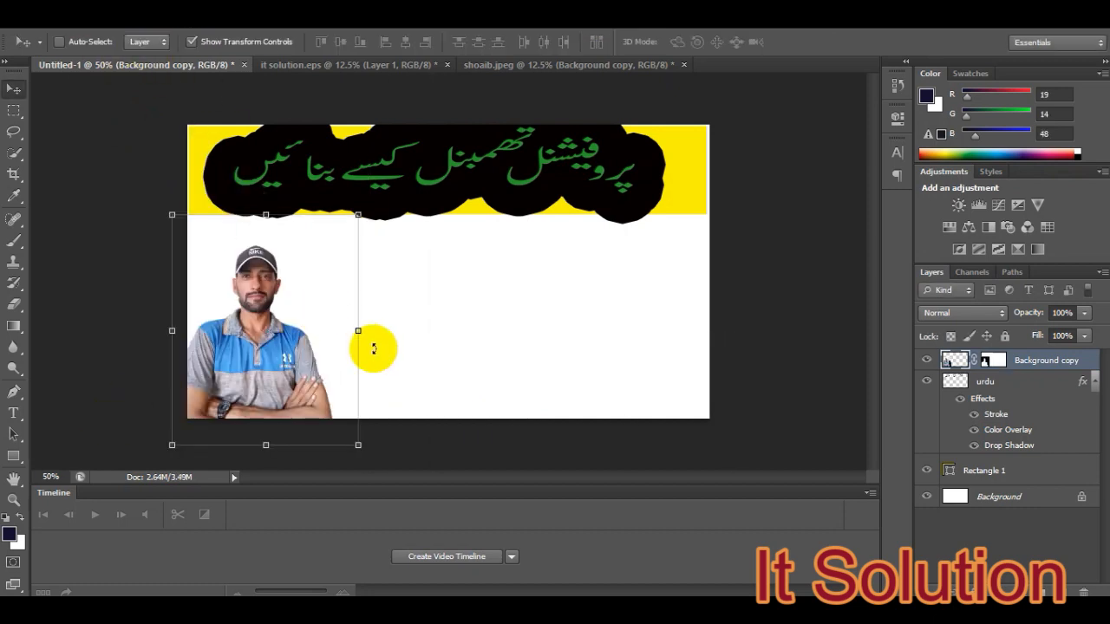